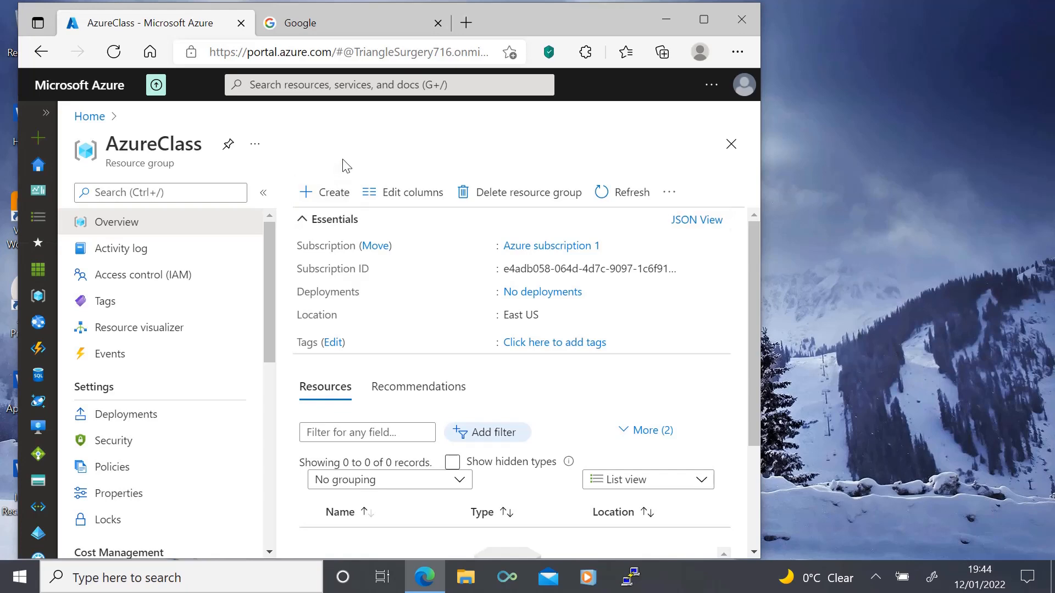
Step: Start creating a new storage account from the storage accounts list
{"action": "left_click", "coordinate": [46, 114]}
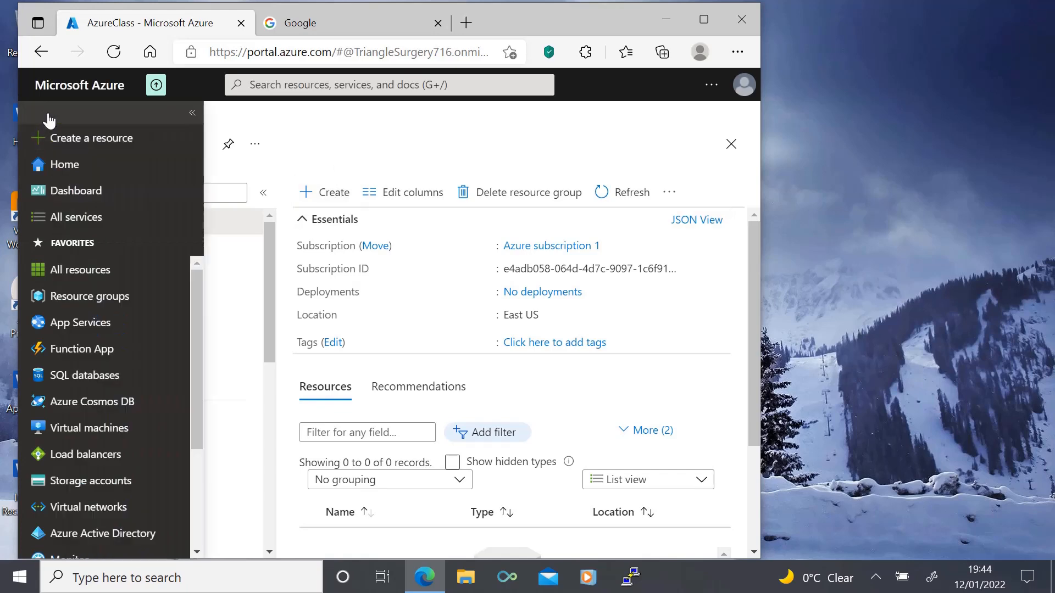
{"action": "left_click", "coordinate": [95, 481]}
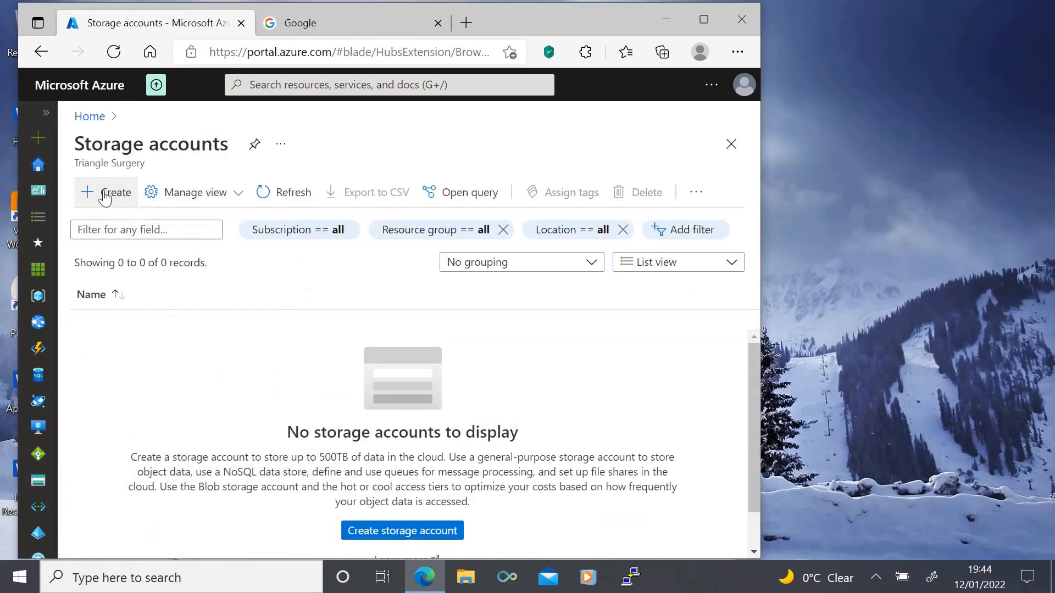
{"action": "left_click", "coordinate": [104, 198]}
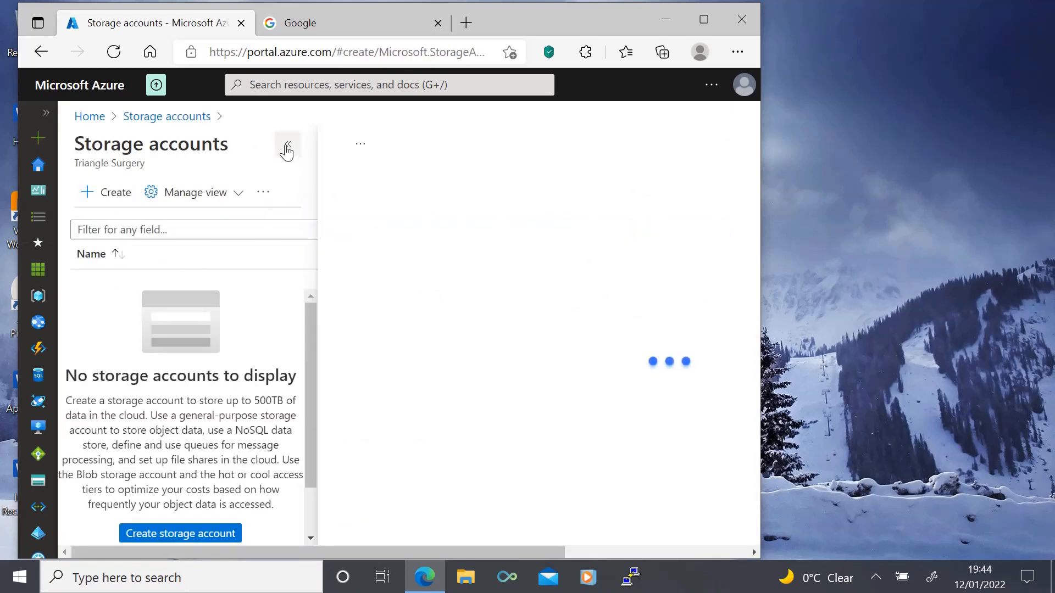
{"action": "scroll", "coordinate": [273, 329], "scroll_direction": "down", "scroll_amount": 3}
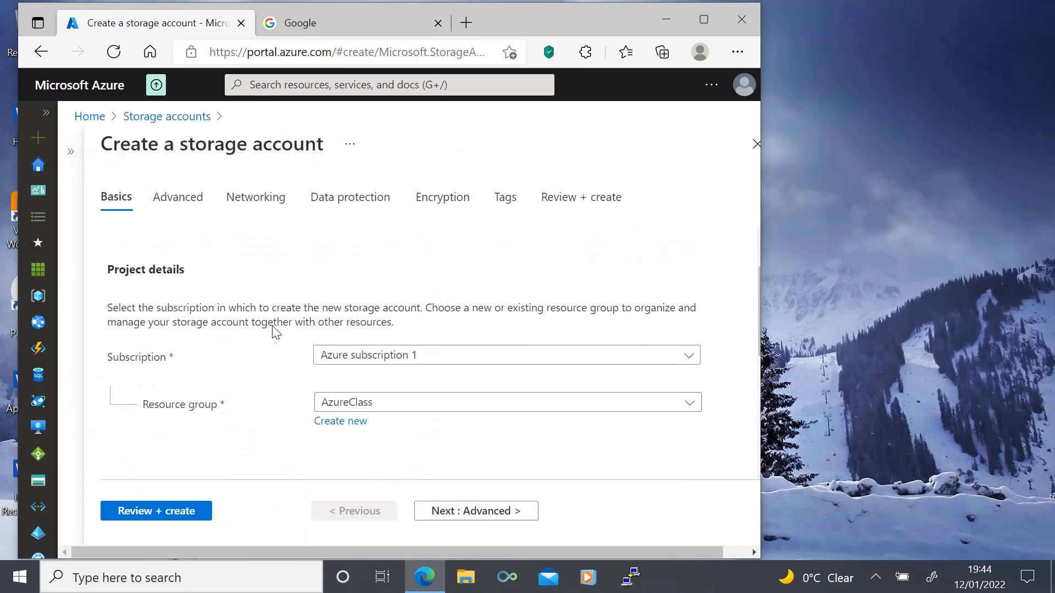
Step: Enter 1demostorageaccount as the name of the new storage account
{"action": "scroll", "coordinate": [271, 324], "scroll_direction": "down", "scroll_amount": 3}
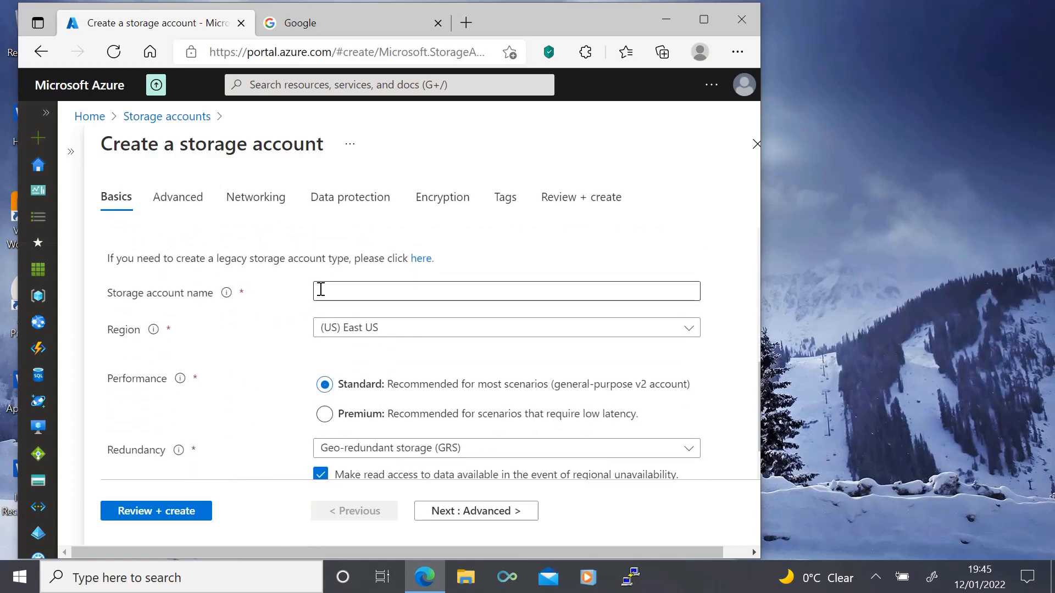
{"action": "left_click", "coordinate": [323, 289]}
{"action": "left_click", "coordinate": [347, 345]}
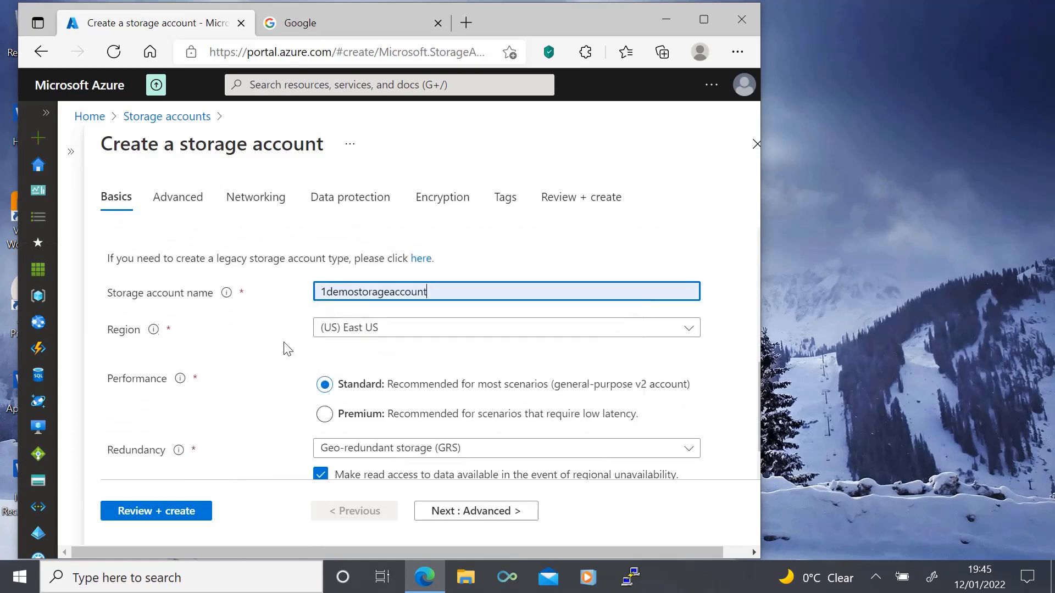
Step: Set the redundancy to Locally-redundant storage (LRS) and create the storage account
{"action": "scroll", "coordinate": [287, 349], "scroll_direction": "down", "scroll_amount": 1}
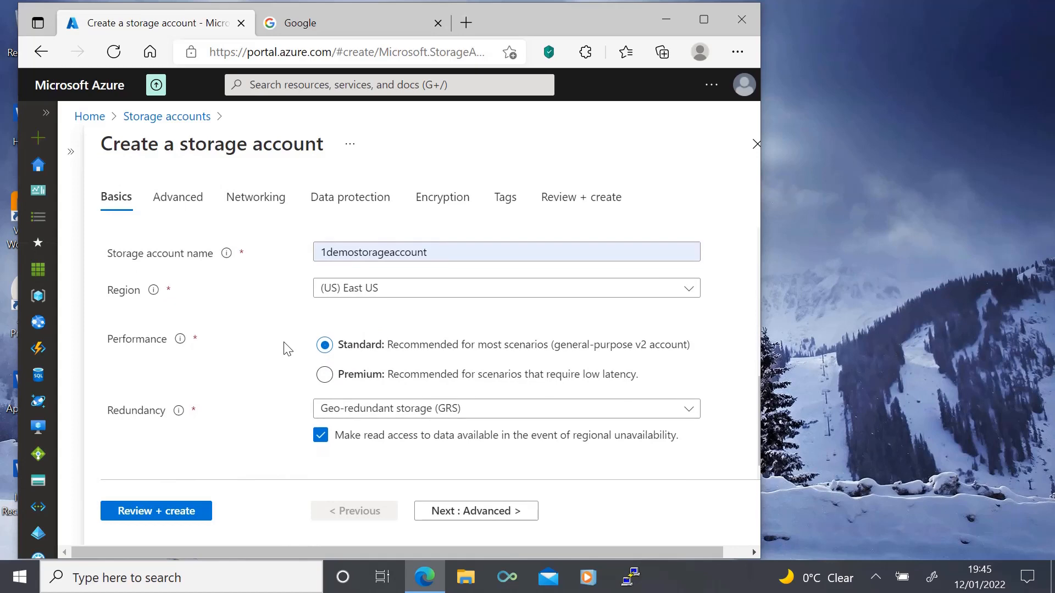
{"action": "left_click", "coordinate": [334, 416]}
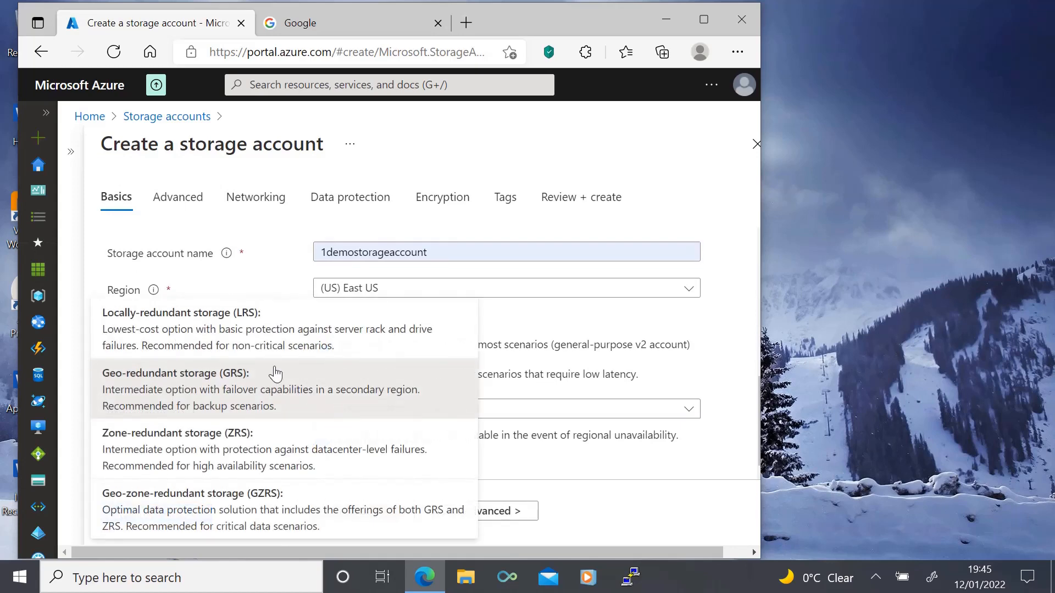
{"action": "left_click", "coordinate": [259, 345]}
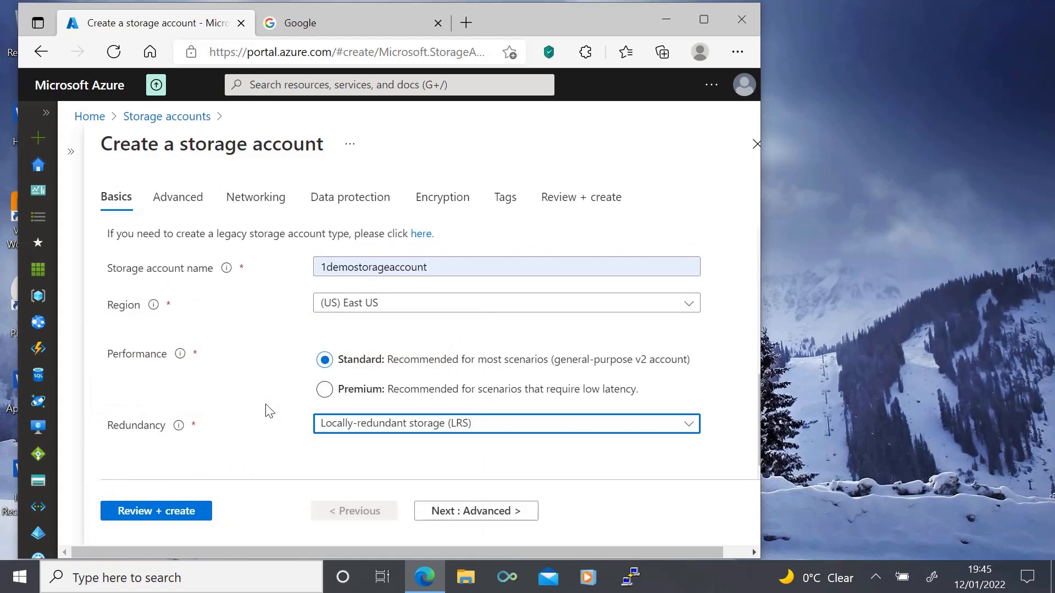
{"action": "left_click", "coordinate": [161, 512]}
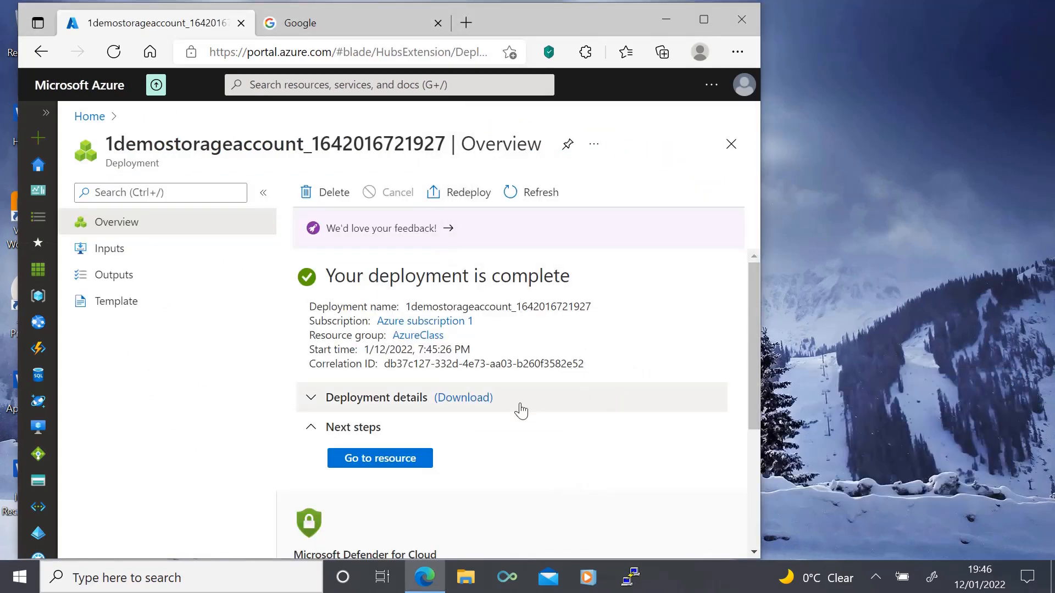
Step: Open the deployed storage account and view its containers
{"action": "left_click", "coordinate": [379, 459]}
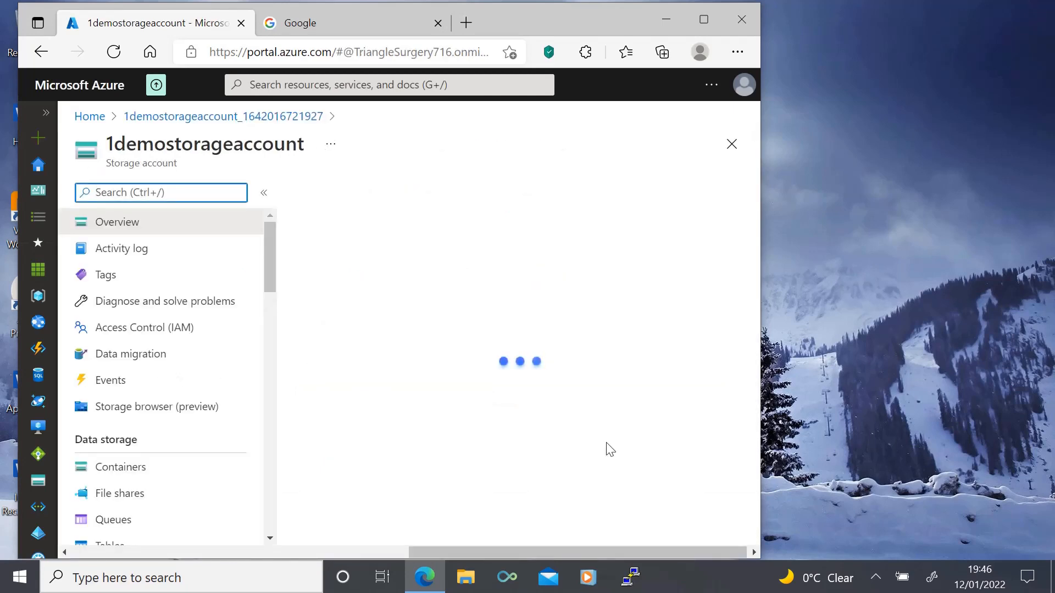
{"action": "left_click", "coordinate": [129, 471]}
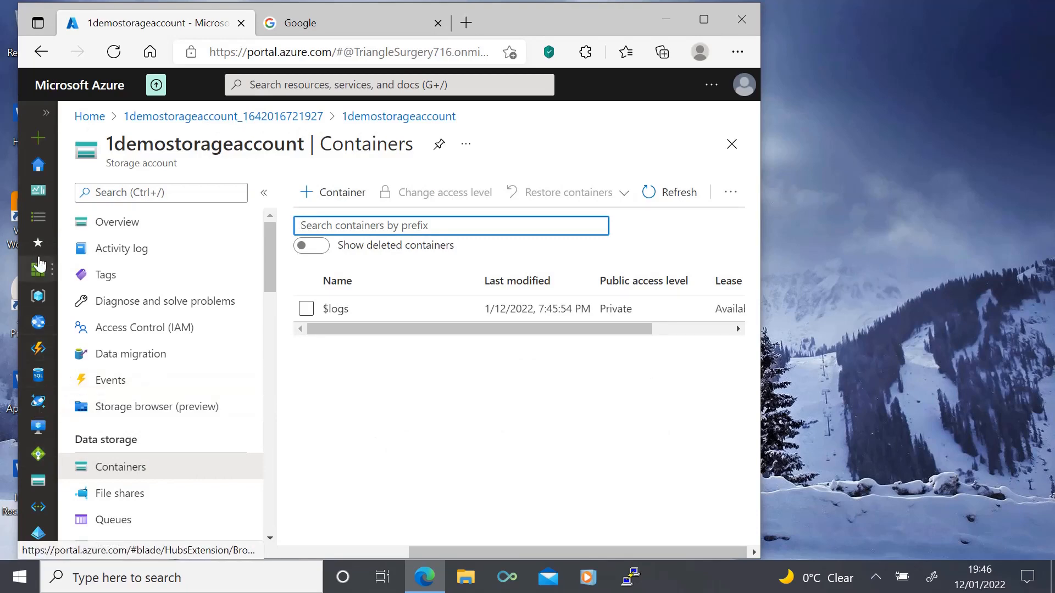
{"action": "left_click", "coordinate": [47, 116]}
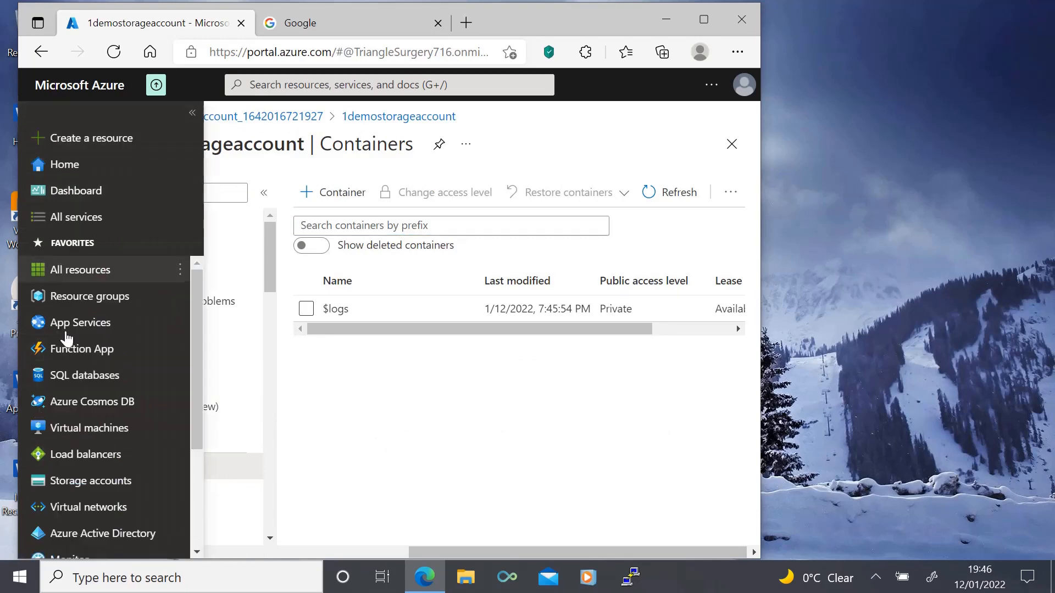
{"action": "mouse_move", "coordinate": [74, 434]}
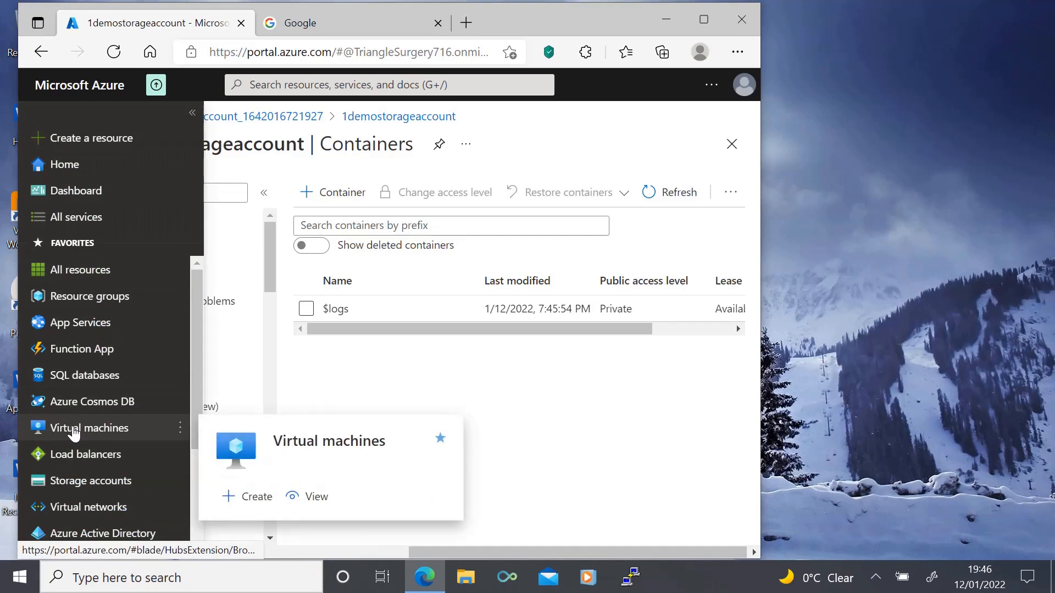
{"action": "left_click", "coordinate": [411, 381]}
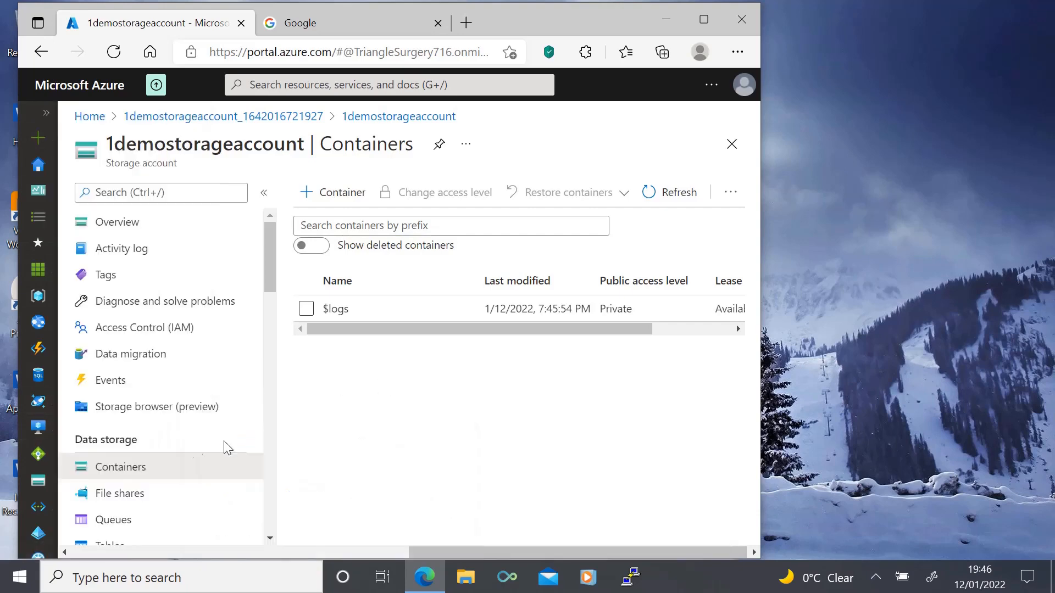
Step: Start creating a new virtual machine from the virtual machines list and collapse the list beside the form
{"action": "left_click", "coordinate": [46, 113]}
{"action": "left_click", "coordinate": [82, 431]}
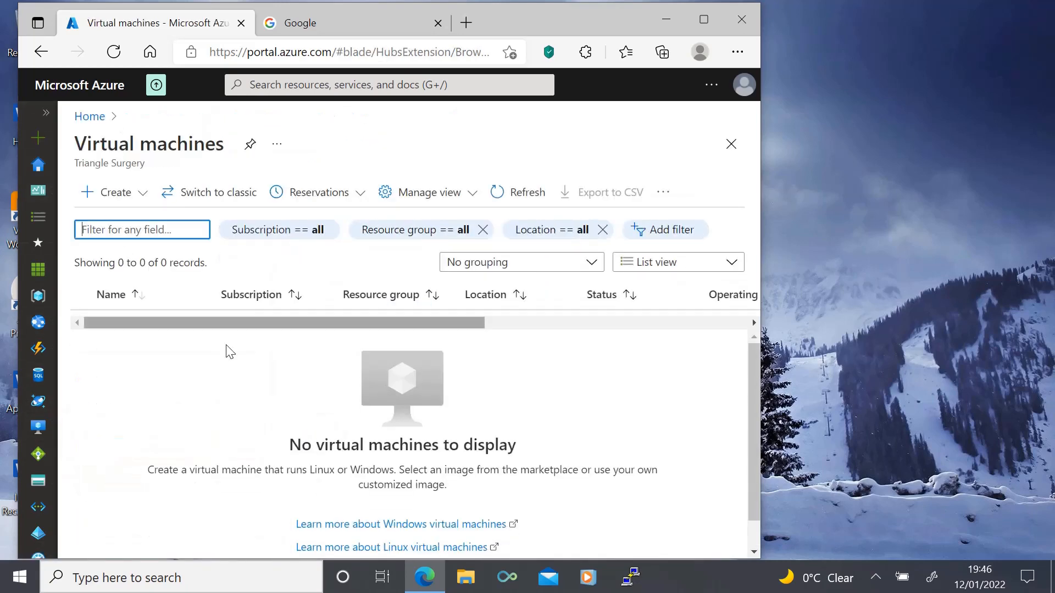
{"action": "left_click", "coordinate": [110, 192]}
{"action": "left_click", "coordinate": [98, 220]}
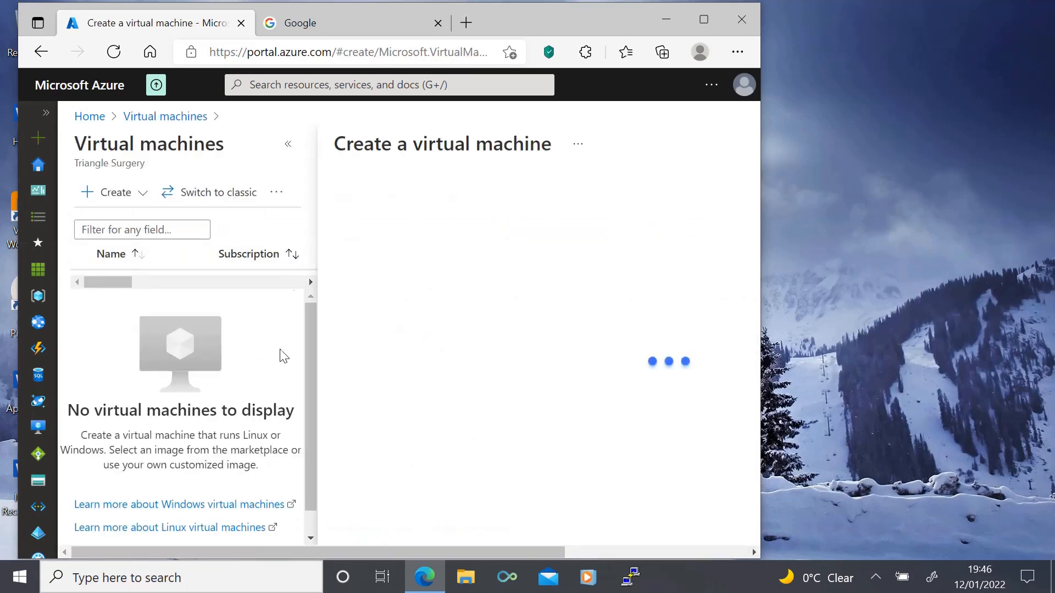
{"action": "left_click", "coordinate": [284, 153]}
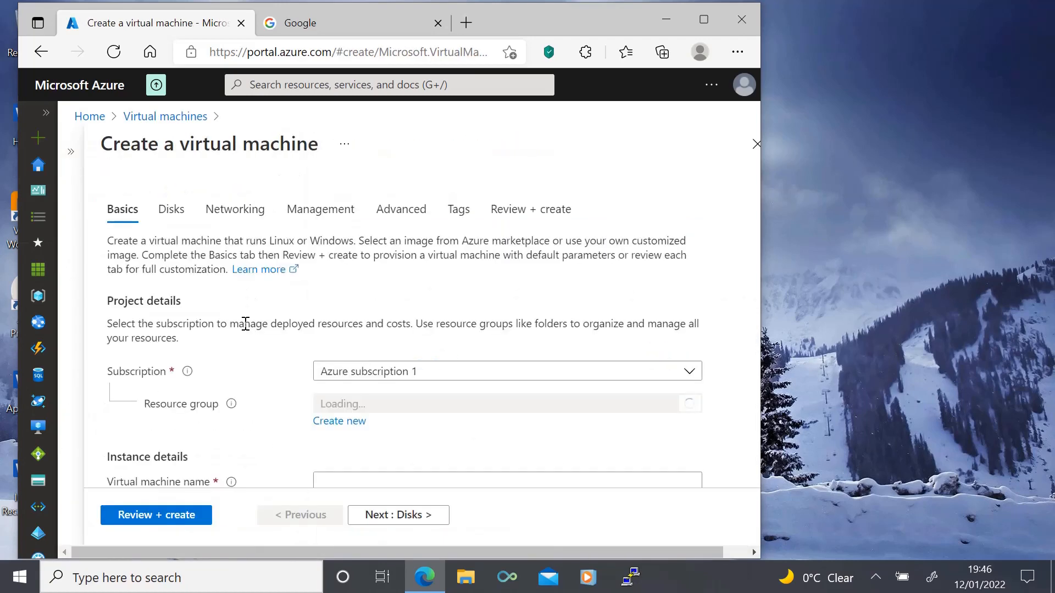
Step: Assign the virtual machine to the AzureClass resource group and name it Windows
{"action": "scroll", "coordinate": [246, 324], "scroll_direction": "down", "scroll_amount": 1}
{"action": "left_click", "coordinate": [347, 358]}
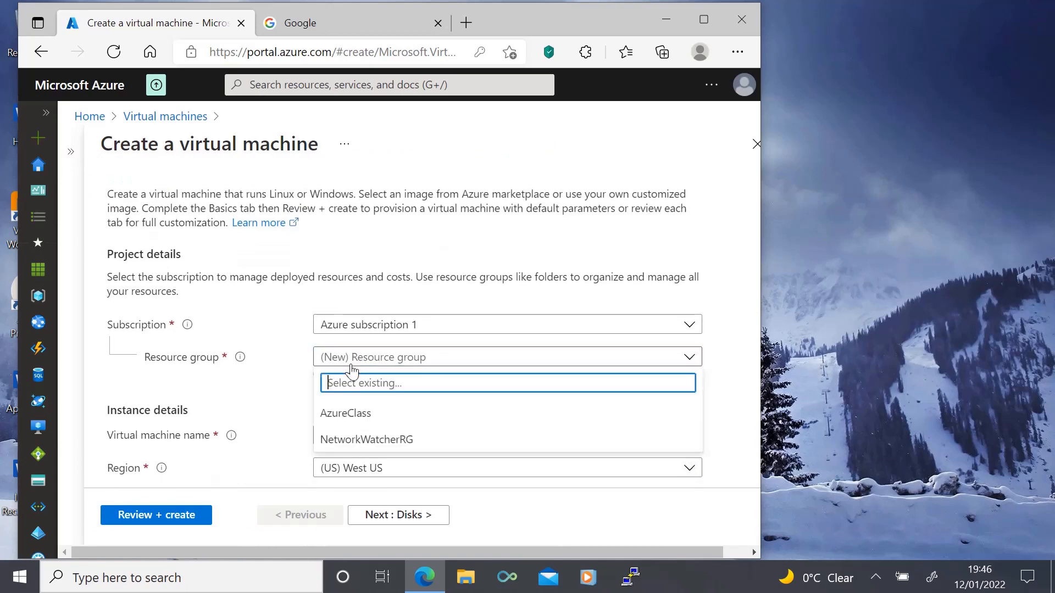
{"action": "left_click", "coordinate": [329, 412]}
{"action": "scroll", "coordinate": [289, 393], "scroll_direction": "down", "scroll_amount": 2}
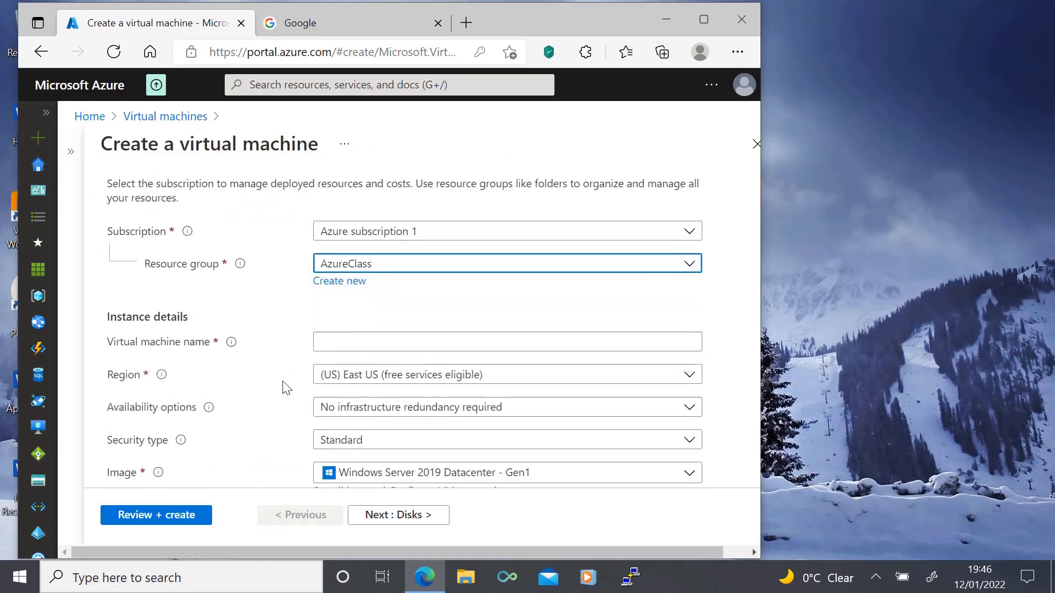
{"action": "scroll", "coordinate": [286, 385], "scroll_direction": "down", "scroll_amount": 1}
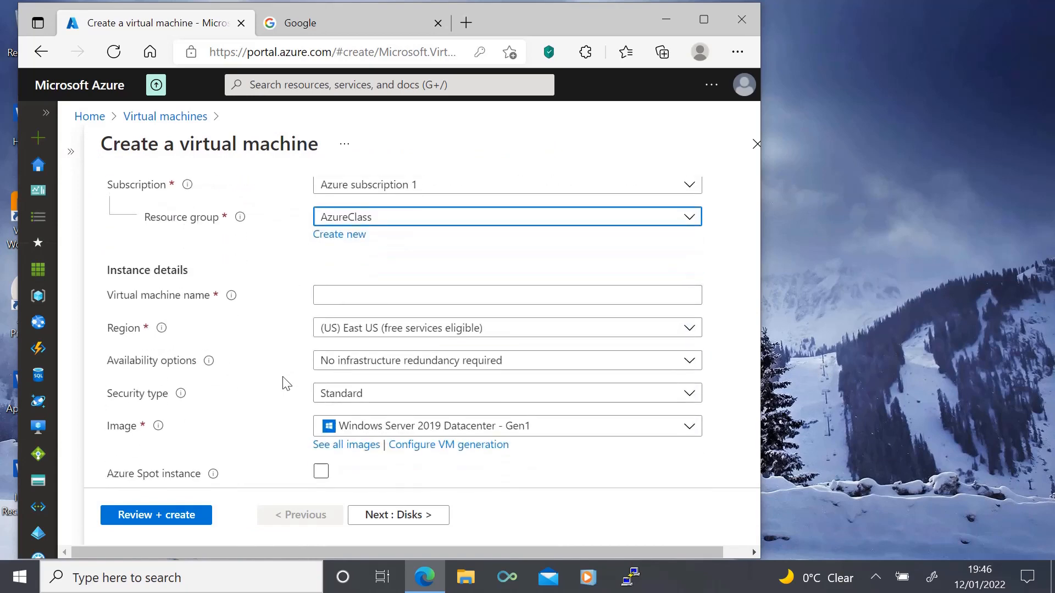
{"action": "left_click", "coordinate": [352, 296]}
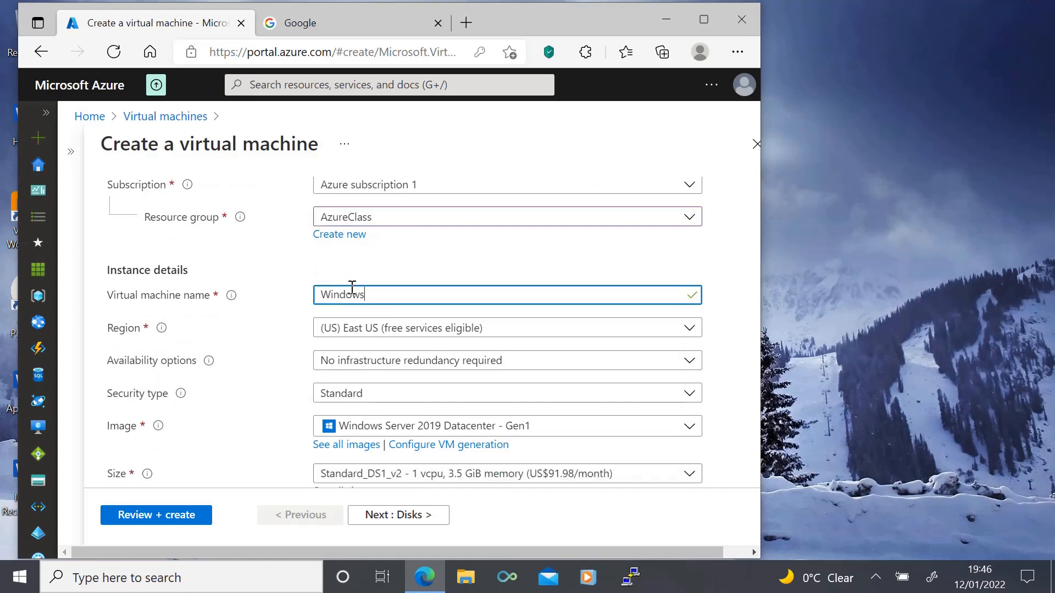
Step: Fill in the password confirmation for the virtual machine's administrator account
{"action": "scroll", "coordinate": [294, 343], "scroll_direction": "down", "scroll_amount": 2}
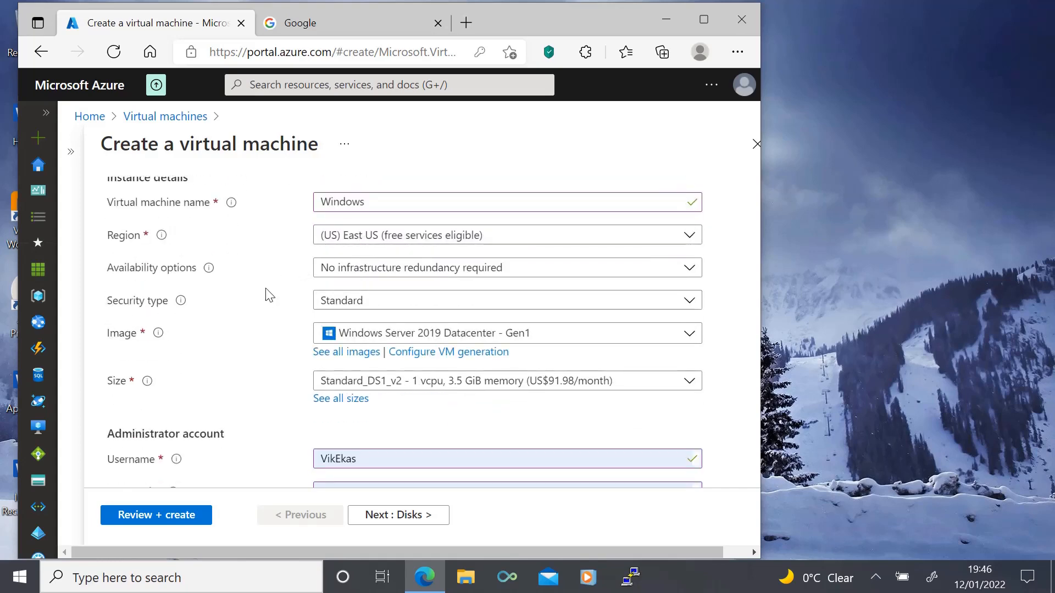
{"action": "scroll", "coordinate": [268, 295], "scroll_direction": "down", "scroll_amount": 2}
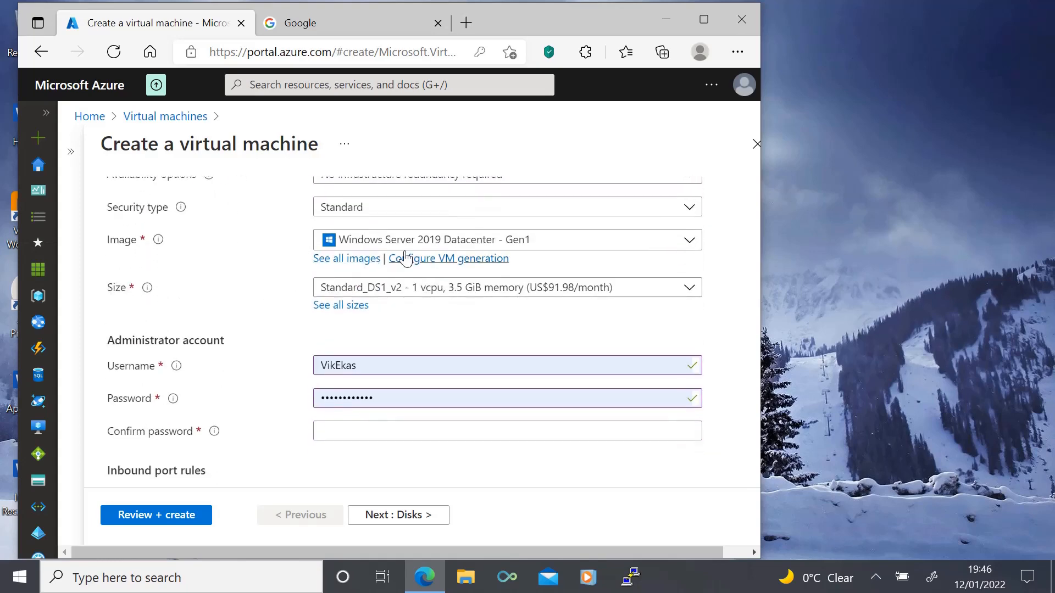
{"action": "scroll", "coordinate": [268, 312], "scroll_direction": "down", "scroll_amount": 1}
{"action": "left_click", "coordinate": [317, 384]}
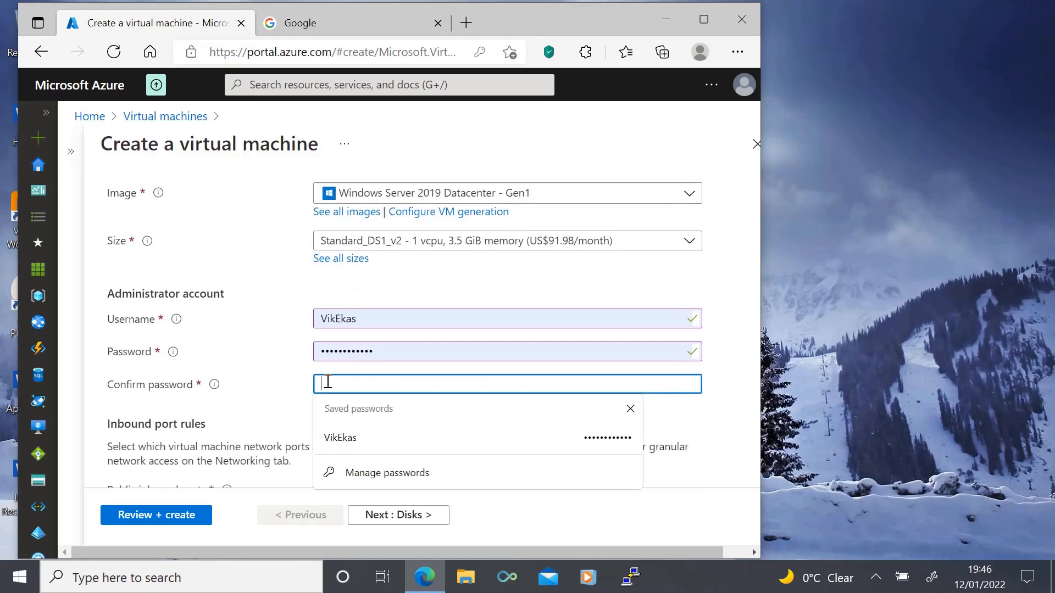
{"action": "key", "text": "ctrl+v"}
Step: Add HTTP (80) to the virtual machine's allowed inbound ports alongside RDP (3389)
{"action": "scroll", "coordinate": [262, 363], "scroll_direction": "down", "scroll_amount": 6}
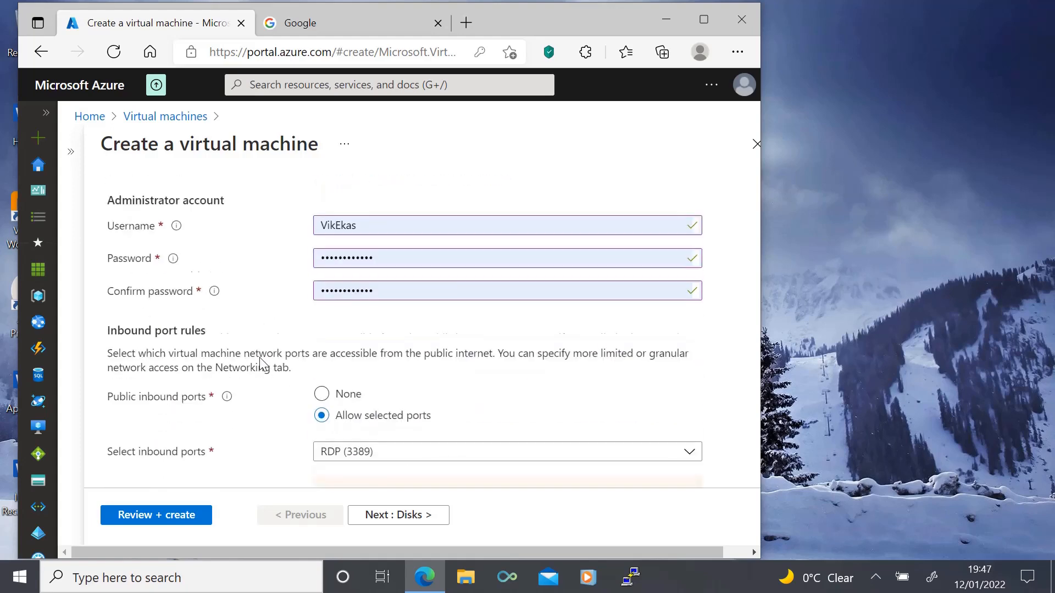
{"action": "left_click", "coordinate": [323, 270]}
{"action": "left_click", "coordinate": [325, 287]}
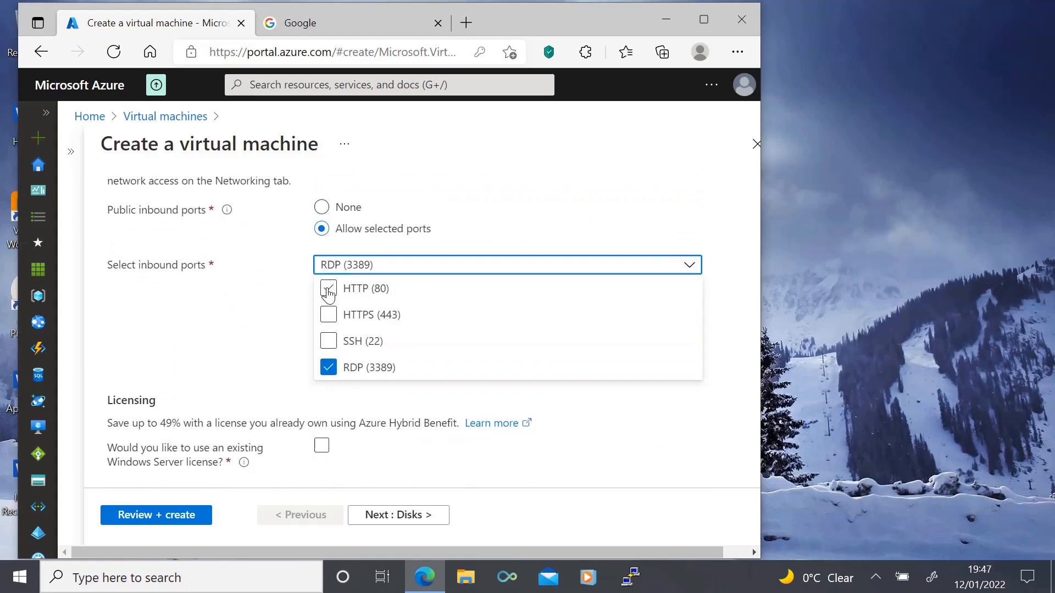
{"action": "left_click", "coordinate": [278, 327]}
Step: Opt to use an existing Windows Server license and confirm eligibility for the Azure Hybrid Benefit
{"action": "scroll", "coordinate": [278, 328], "scroll_direction": "down", "scroll_amount": 1}
{"action": "left_click", "coordinate": [322, 389]}
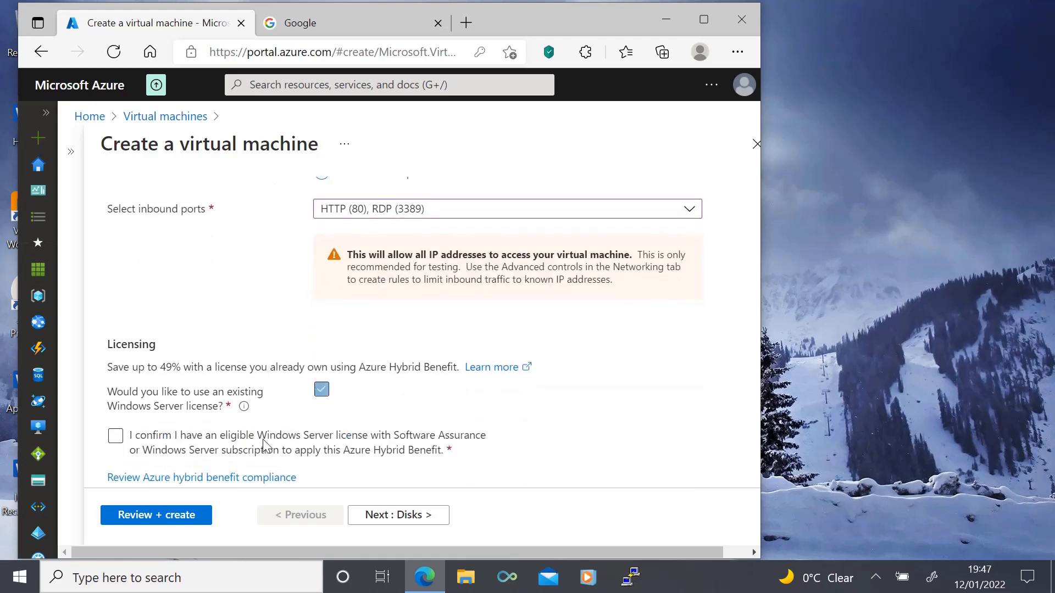
{"action": "left_click", "coordinate": [114, 436]}
{"action": "scroll", "coordinate": [529, 427], "scroll_direction": "down", "scroll_amount": 1}
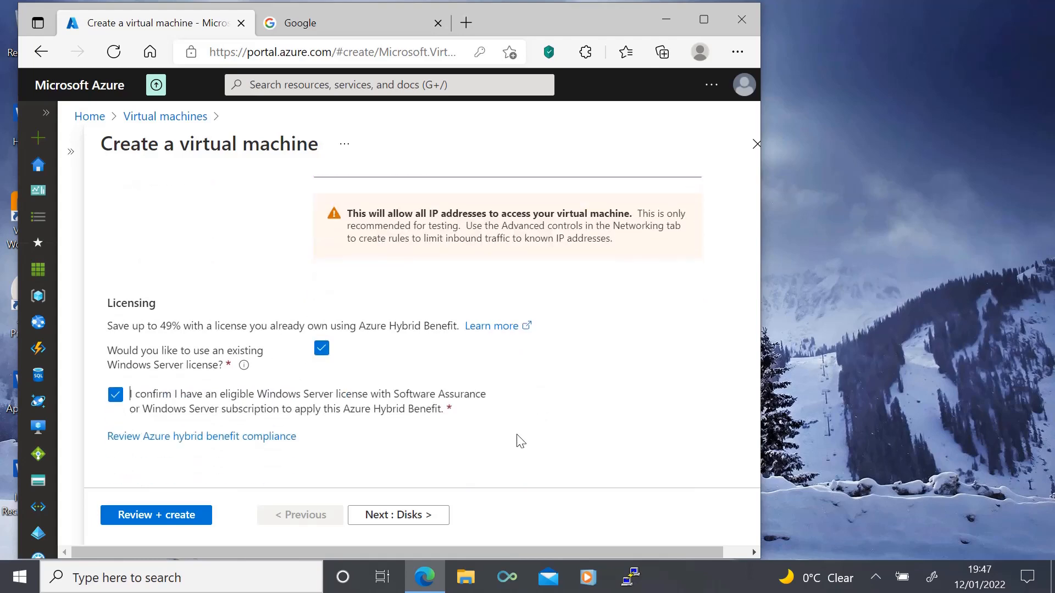
Step: Continue to the virtual machine's disk settings and check the available OS disk types
{"action": "left_click", "coordinate": [427, 515]}
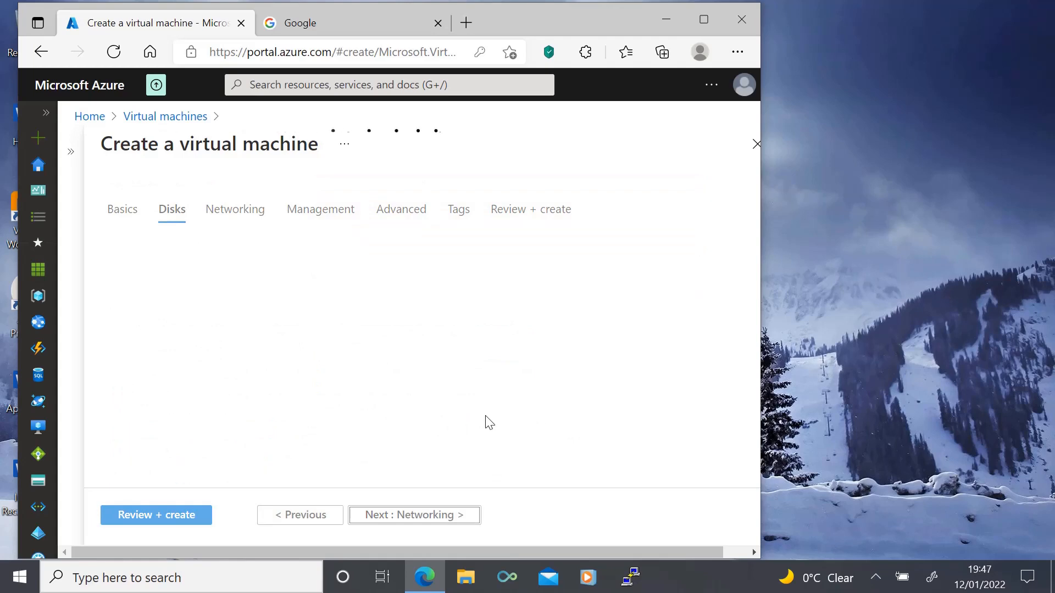
{"action": "left_click", "coordinate": [431, 304]}
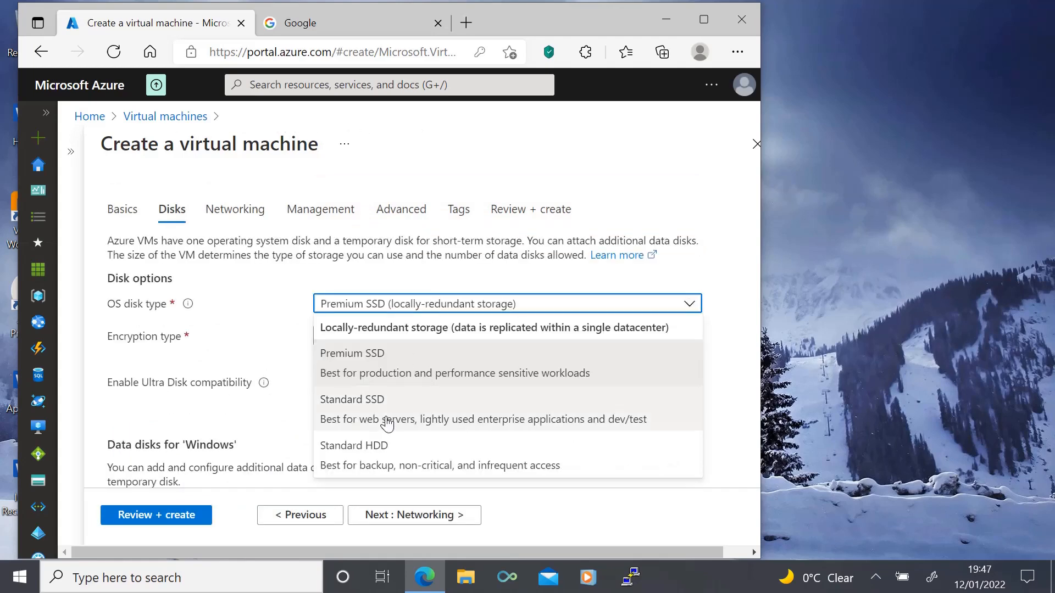
{"action": "left_click", "coordinate": [503, 508]}
Step: Turn off the use of managed disks in the advanced disk options
{"action": "scroll", "coordinate": [283, 329], "scroll_direction": "down", "scroll_amount": 3}
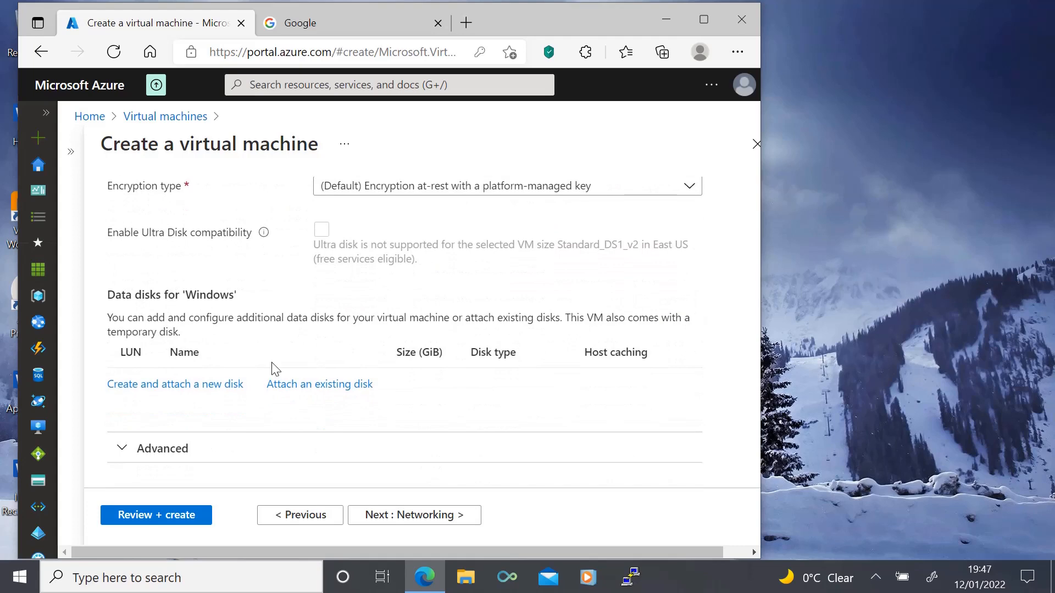
{"action": "left_click", "coordinate": [122, 447]}
{"action": "scroll", "coordinate": [385, 396], "scroll_direction": "down", "scroll_amount": 2}
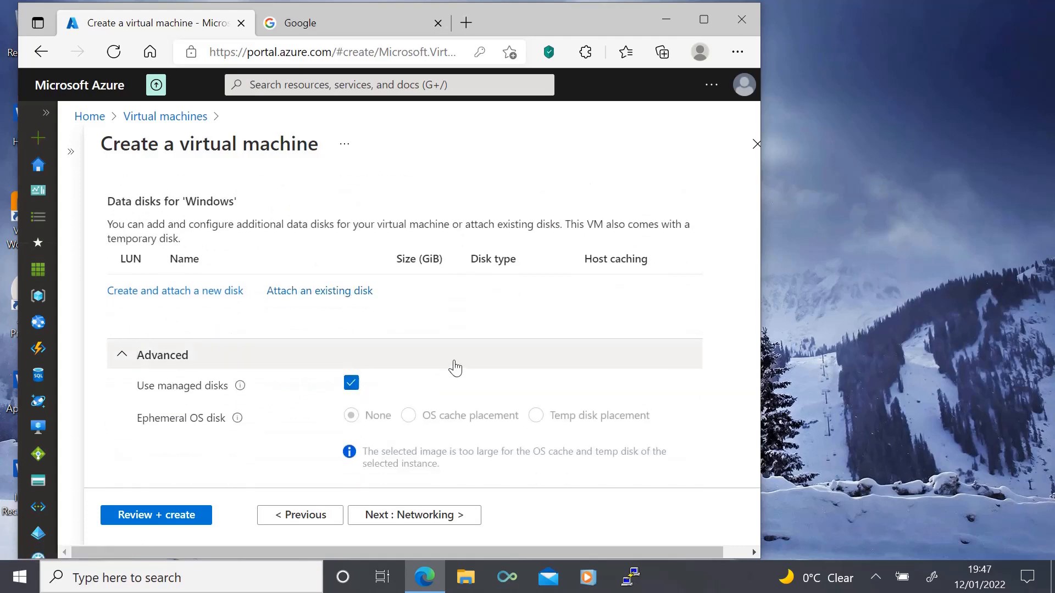
{"action": "scroll", "coordinate": [456, 367], "scroll_direction": "down", "scroll_amount": 1}
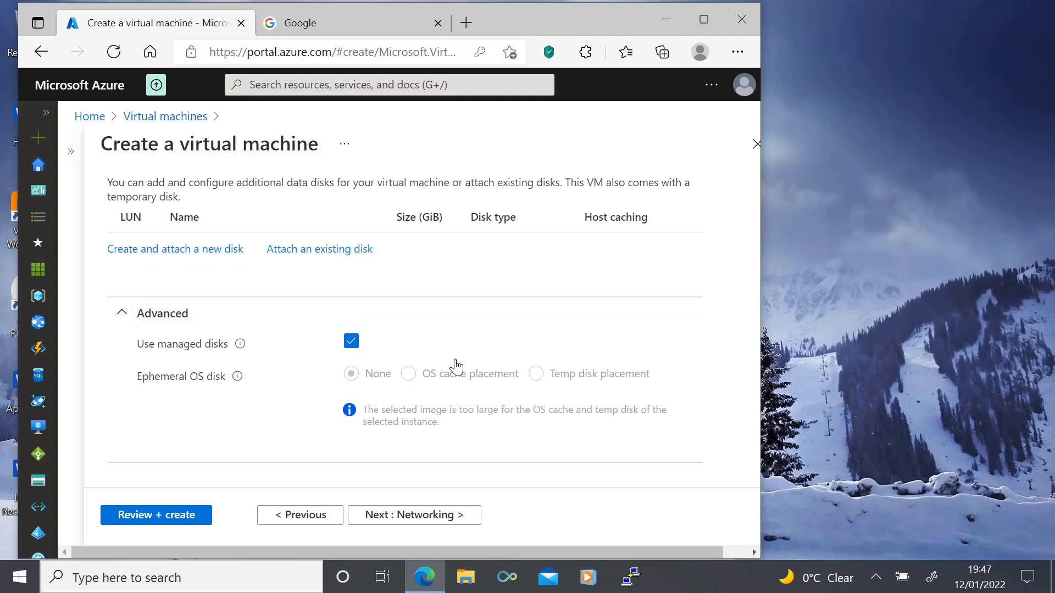
{"action": "left_click", "coordinate": [352, 342]}
{"action": "scroll", "coordinate": [487, 349], "scroll_direction": "down", "scroll_amount": 3}
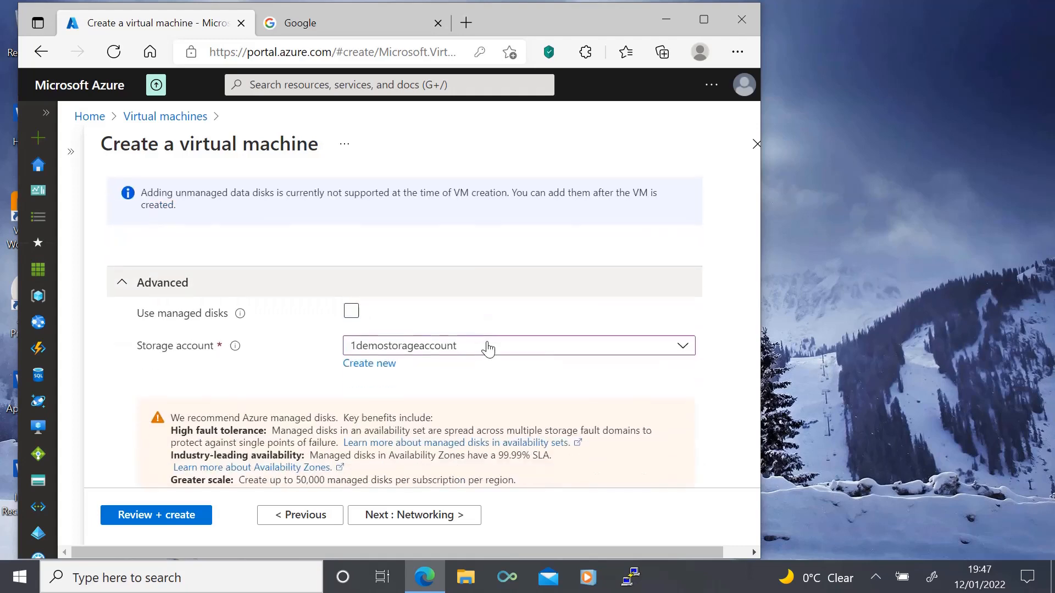
Step: Keep the default networking settings for the virtual machine and turn off boot diagnostics in its management settings
{"action": "left_click", "coordinate": [412, 514]}
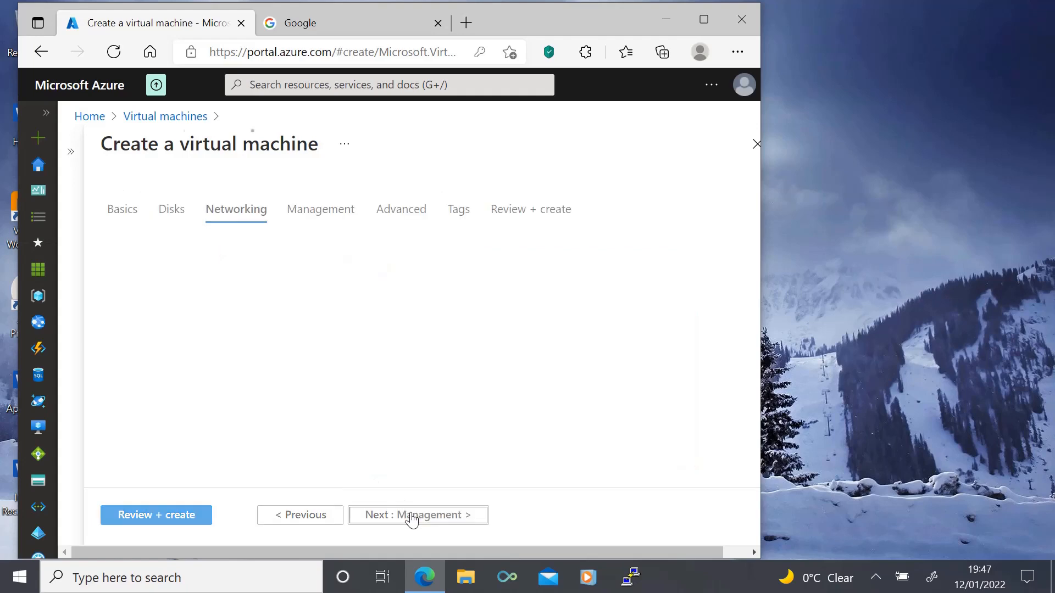
{"action": "left_click", "coordinate": [413, 516]}
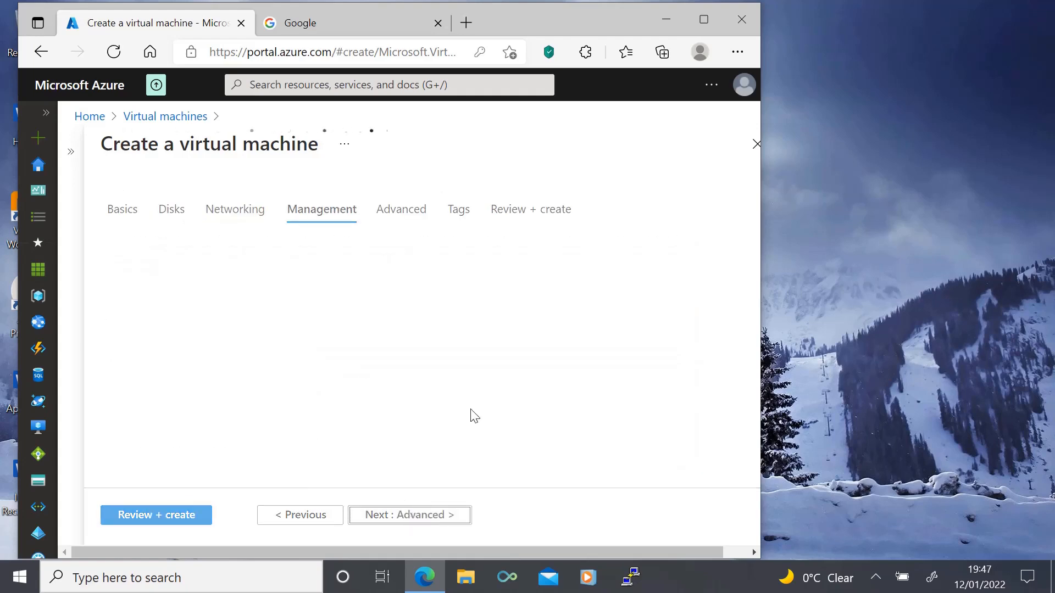
{"action": "scroll", "coordinate": [384, 358], "scroll_direction": "down", "scroll_amount": 3}
{"action": "left_click", "coordinate": [321, 300]}
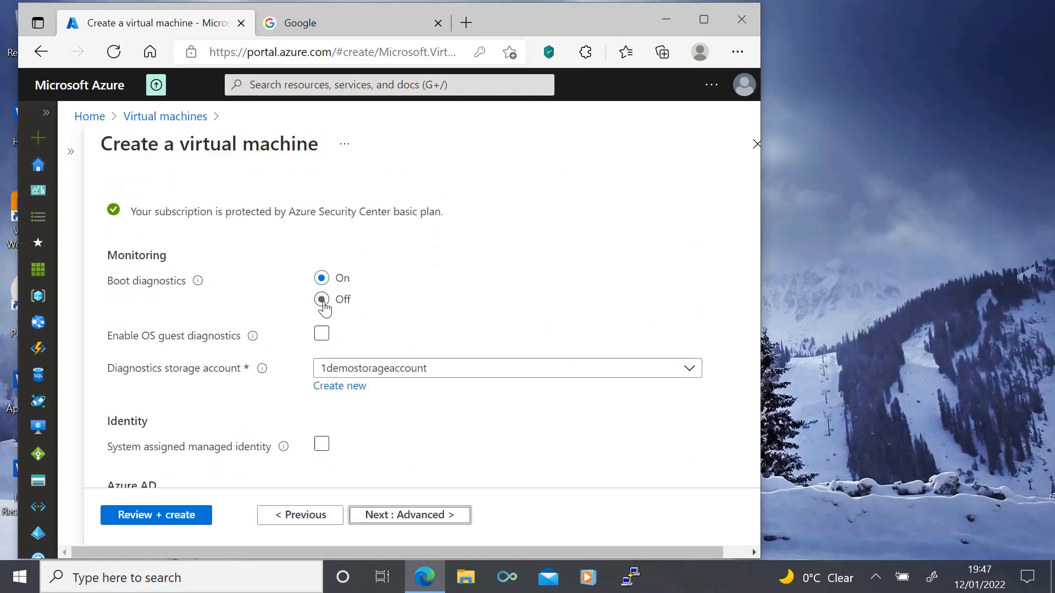
{"action": "scroll", "coordinate": [524, 327], "scroll_direction": "down", "scroll_amount": 3}
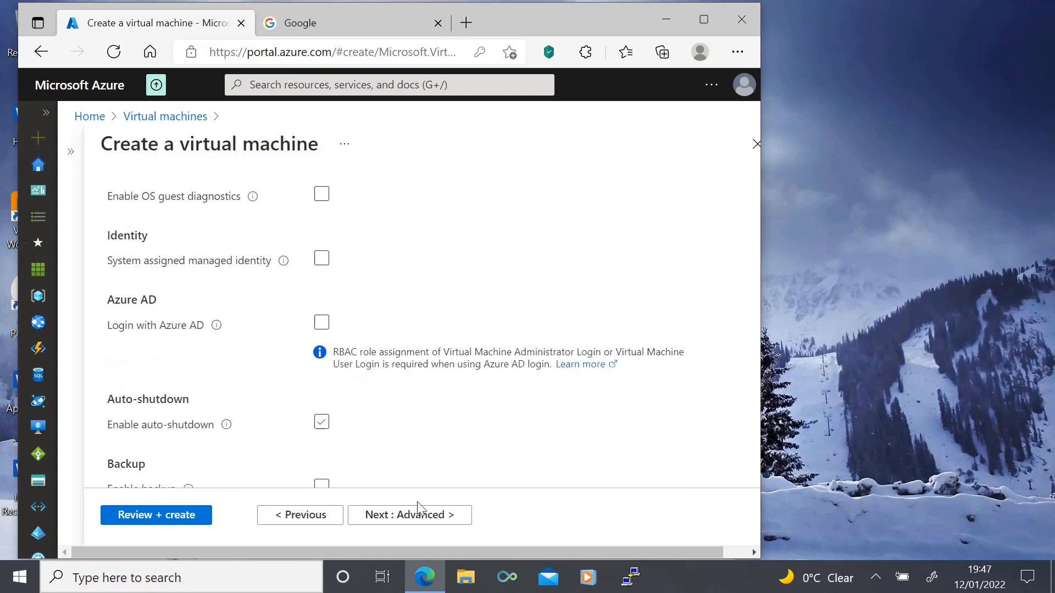
Step: Review the configuration, create the virtual machine, and open the deployed resource
{"action": "left_click", "coordinate": [137, 522]}
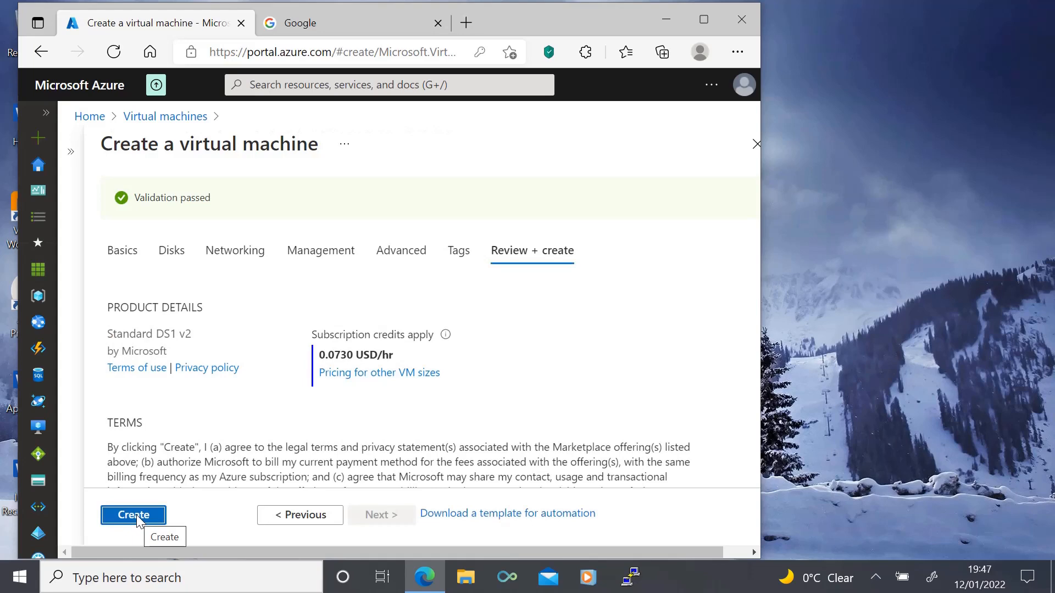
{"action": "left_click", "coordinate": [136, 516]}
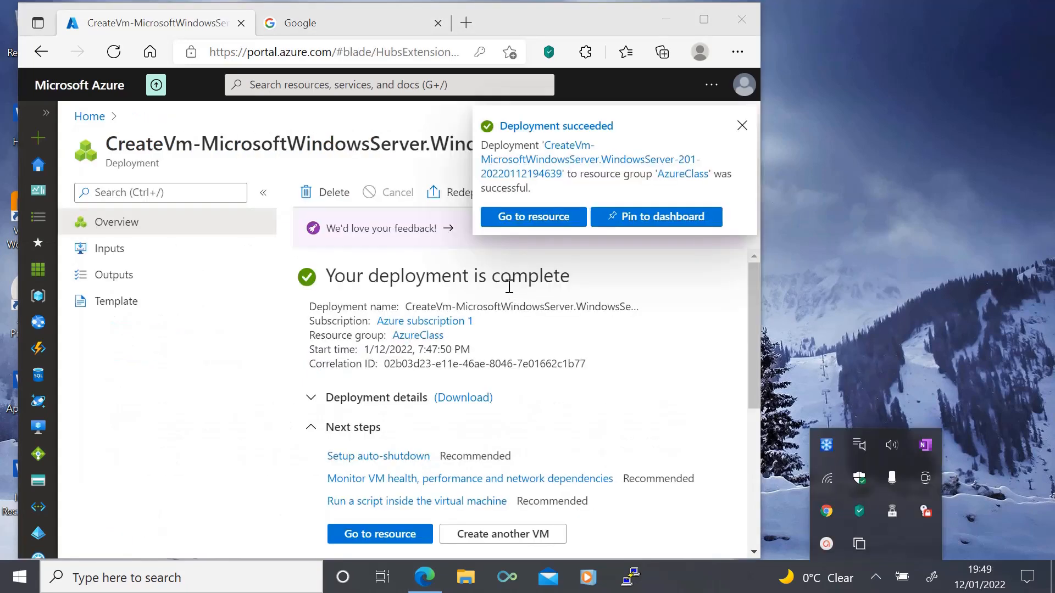
{"action": "left_click", "coordinate": [365, 536]}
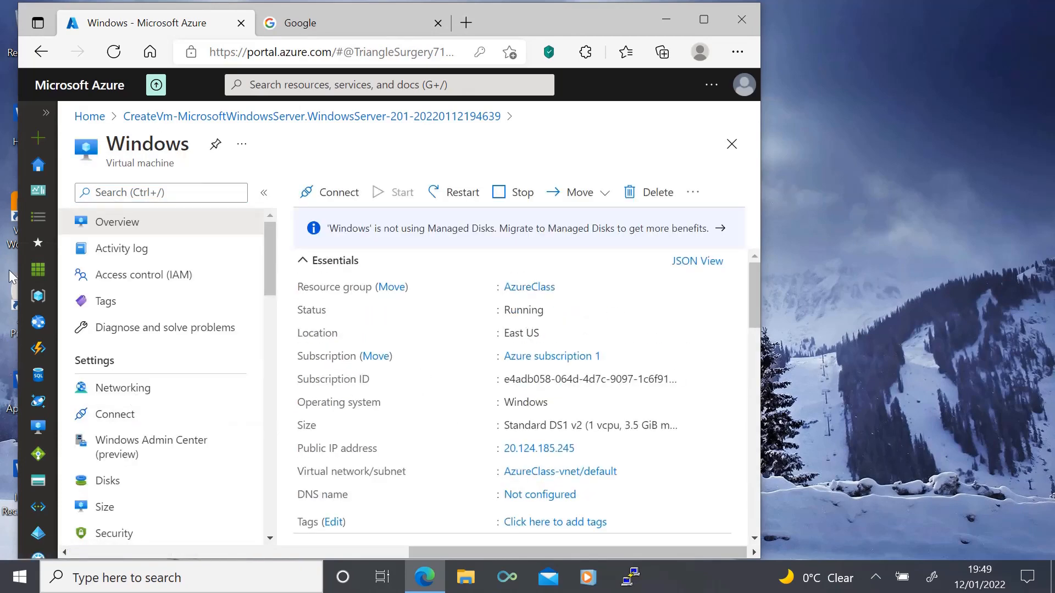
Step: Open the vhds container of the 1demostorageaccount storage account and examine the virtual machine's disk file
{"action": "left_click", "coordinate": [44, 117]}
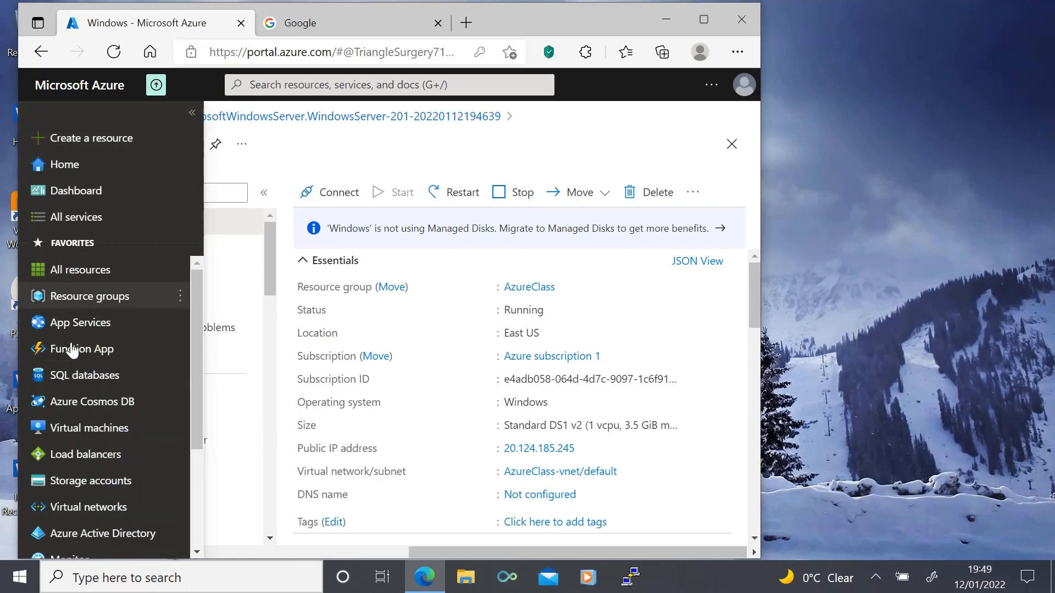
{"action": "left_click", "coordinate": [84, 482]}
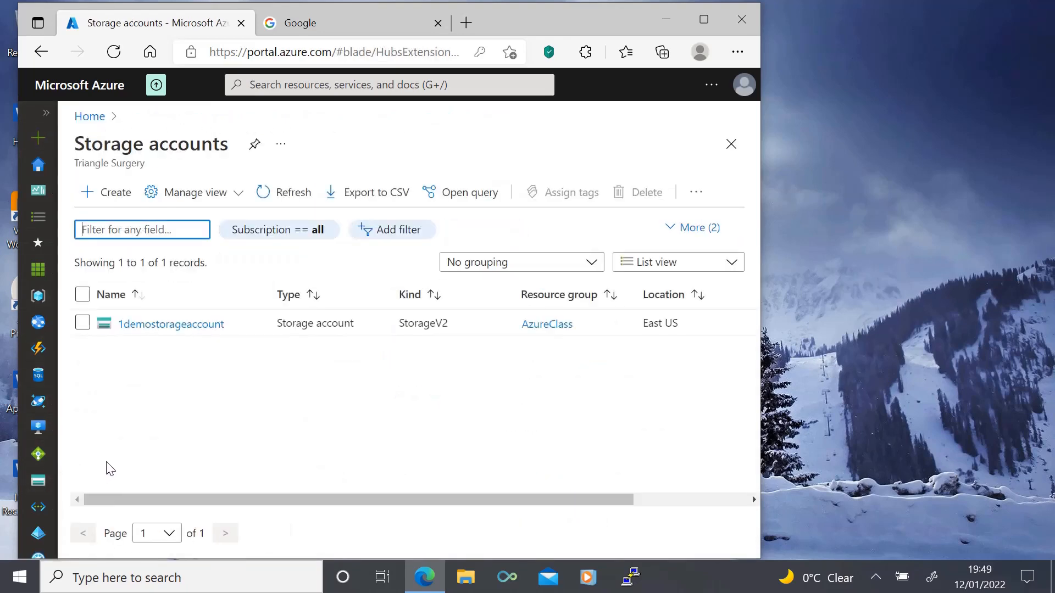
{"action": "left_click", "coordinate": [158, 324]}
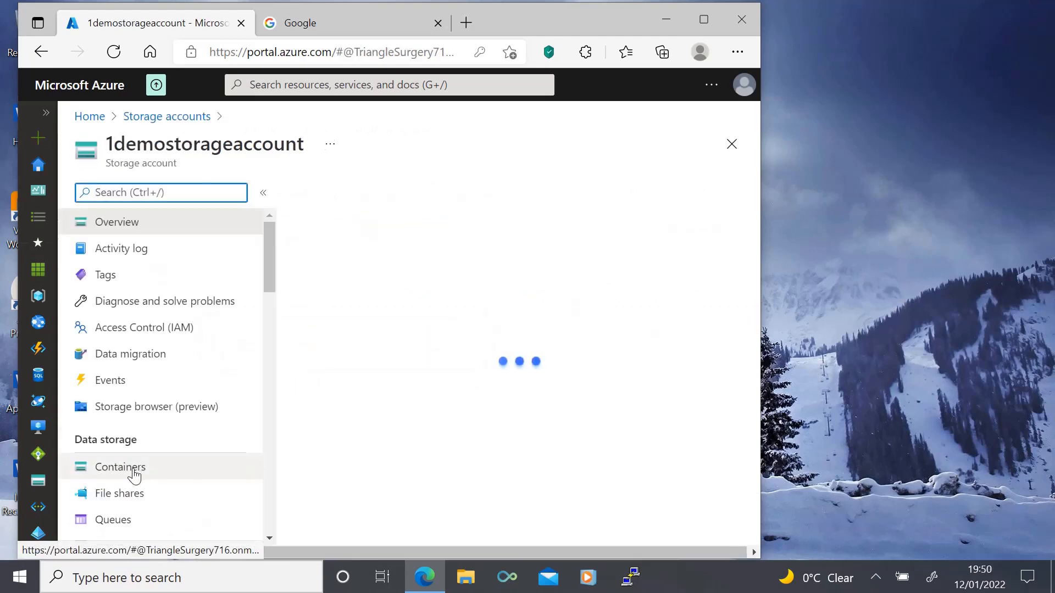
{"action": "left_click", "coordinate": [134, 474]}
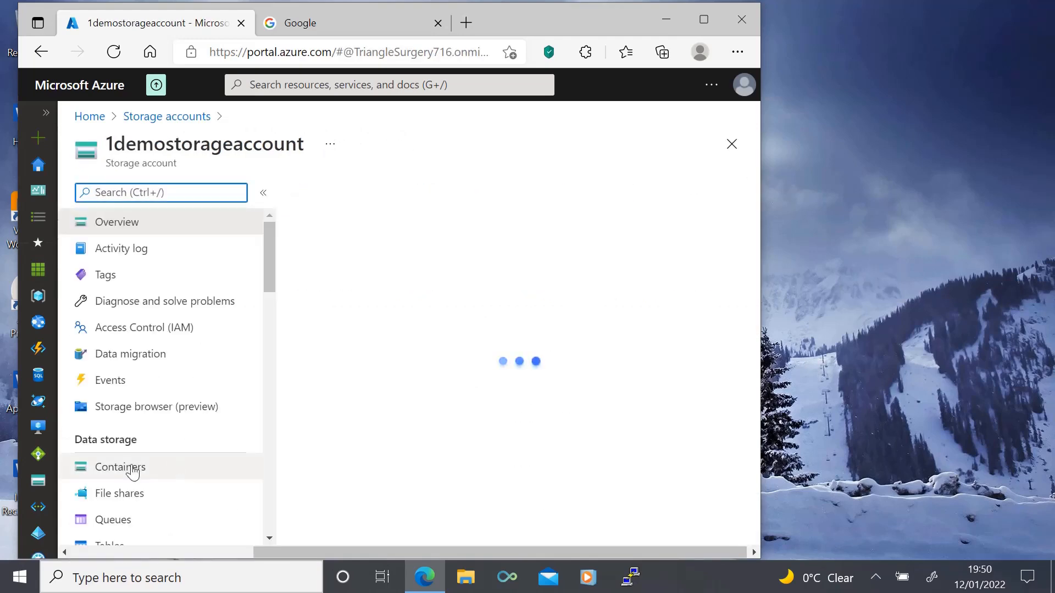
{"action": "left_click", "coordinate": [132, 470]}
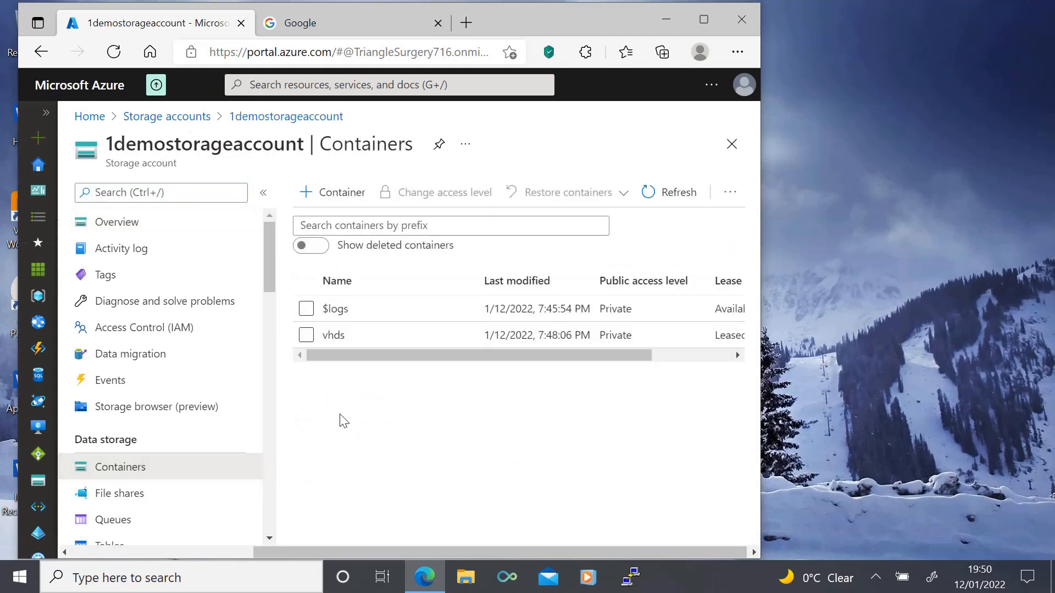
{"action": "left_click", "coordinate": [331, 337]}
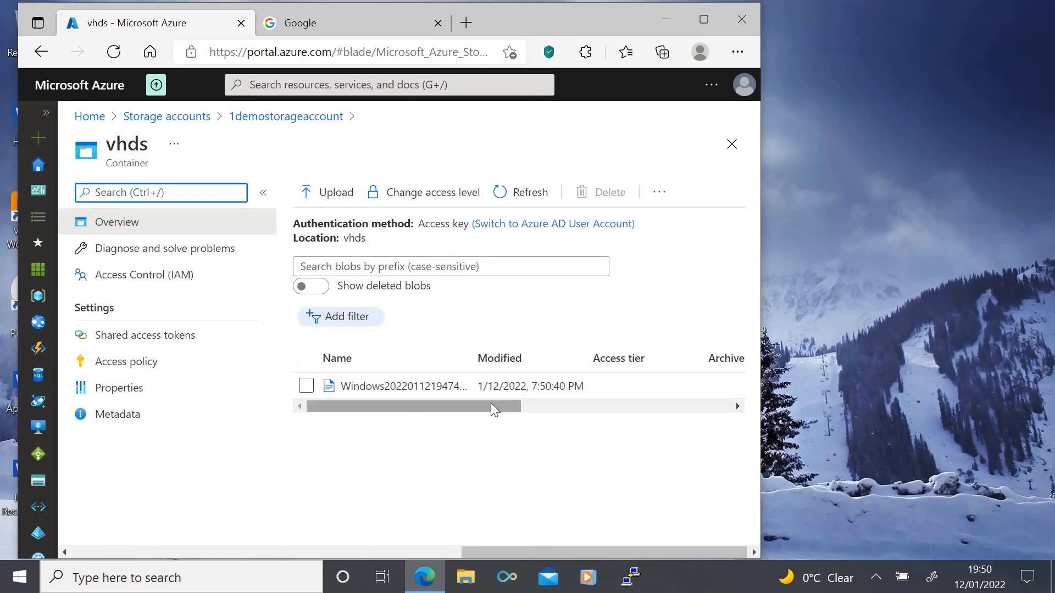
{"action": "left_click_drag", "start_coordinate": [491, 406], "coordinate": [426, 409]}
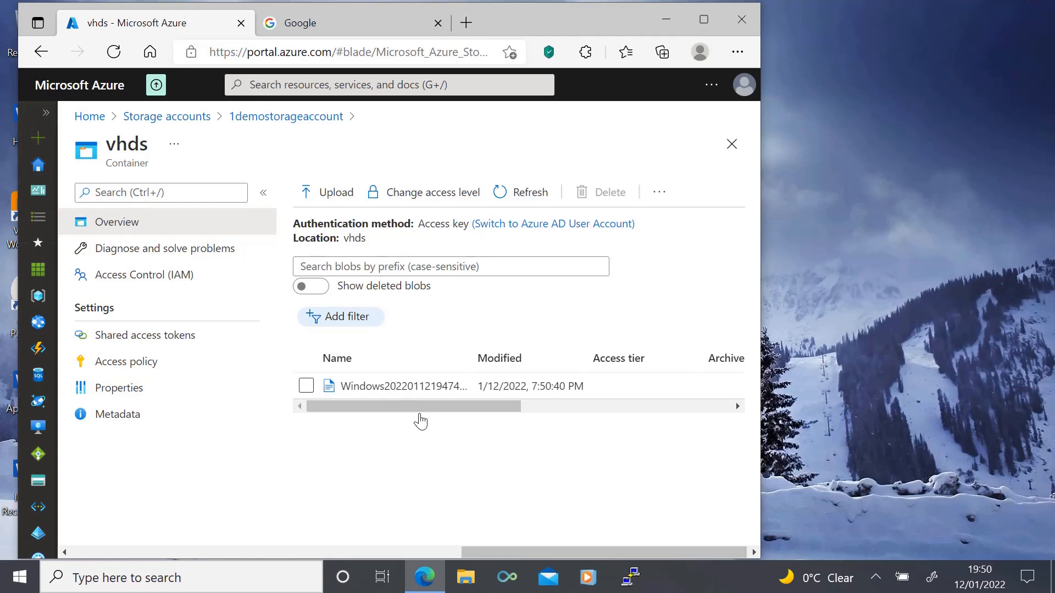
Step: Open the Windows virtual machine and stop it without reserving its public IP address
{"action": "left_click", "coordinate": [47, 114]}
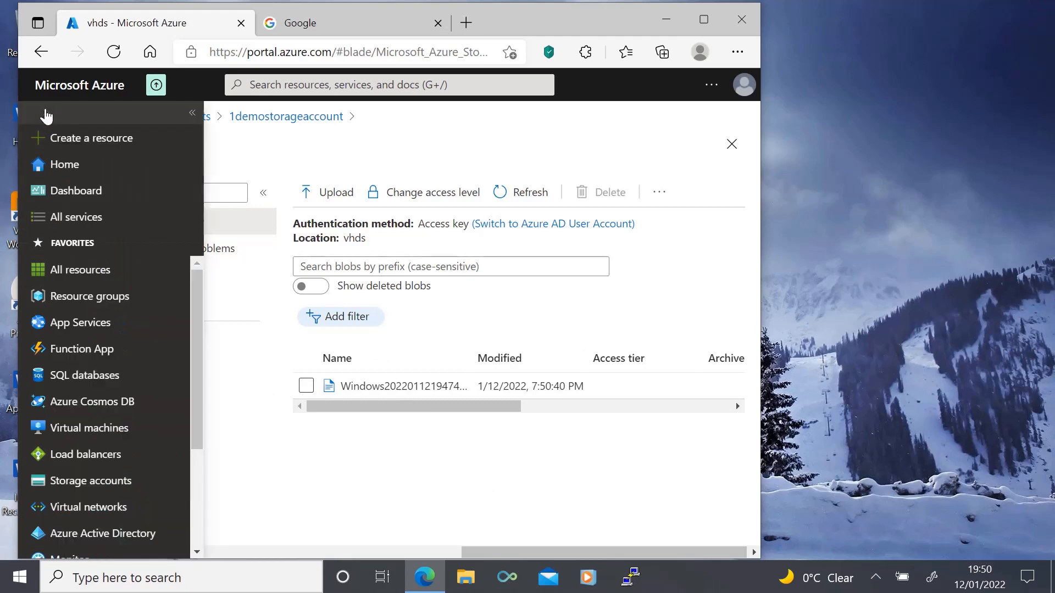
{"action": "left_click", "coordinate": [87, 429]}
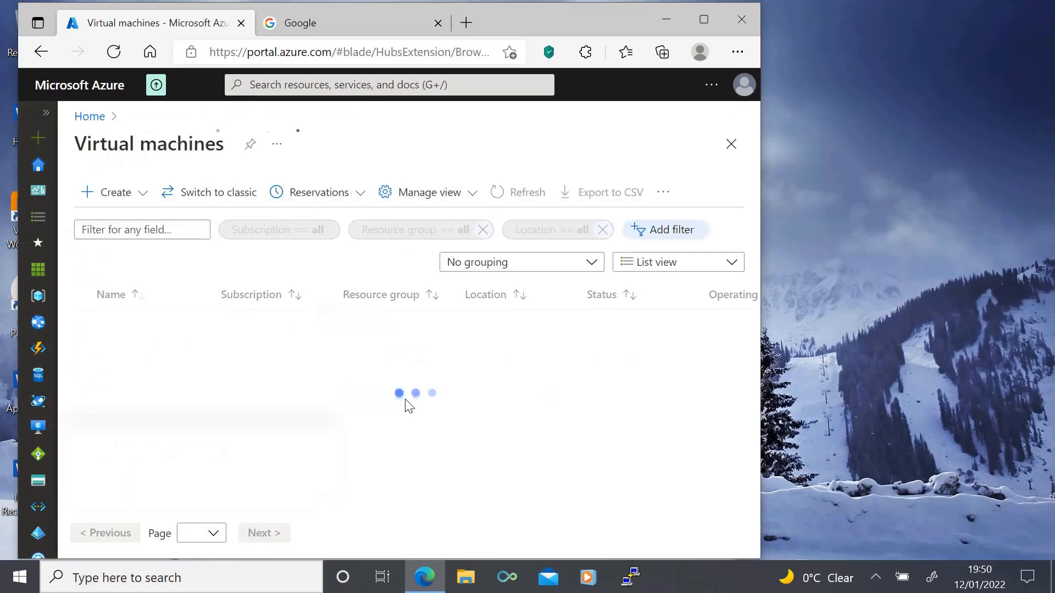
{"action": "left_click", "coordinate": [144, 327]}
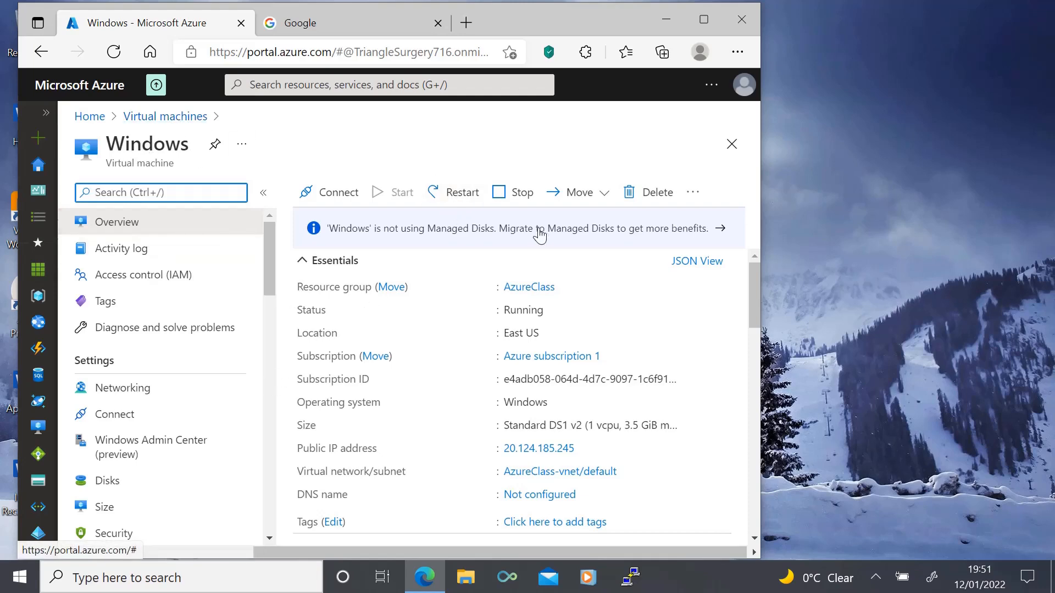
{"action": "left_click", "coordinate": [517, 195]}
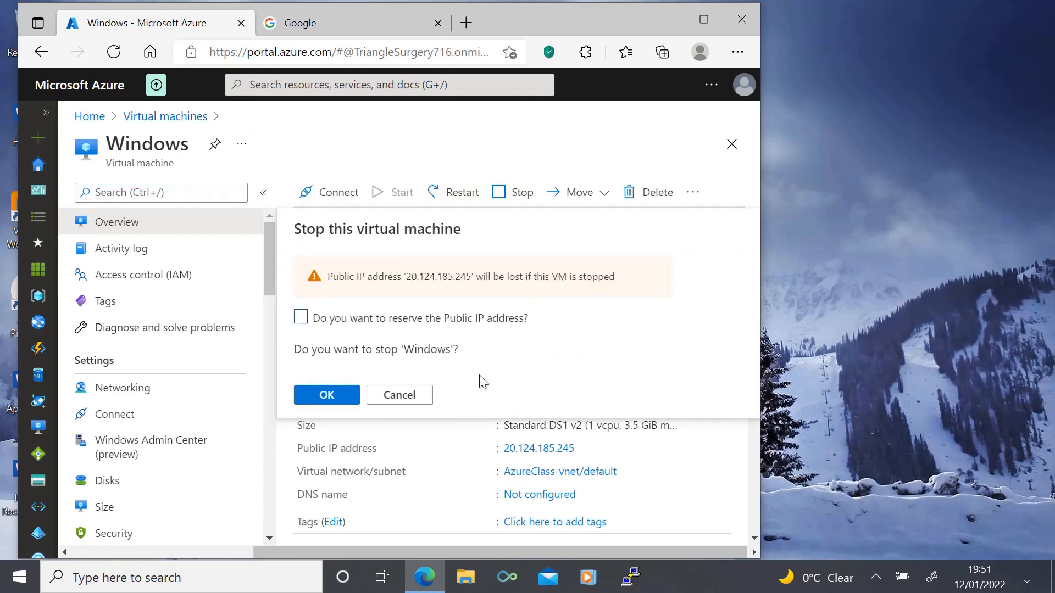
{"action": "left_click", "coordinate": [325, 400]}
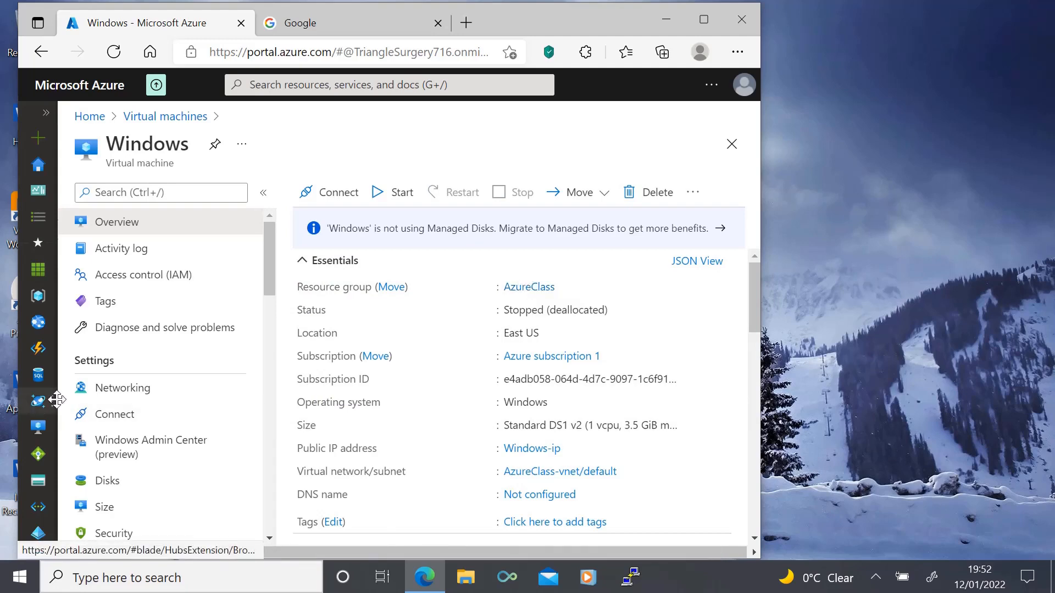
Step: Resize the Windows virtual machine's unmanaged OS disk to 150 GiB and save the change
{"action": "left_click", "coordinate": [107, 480]}
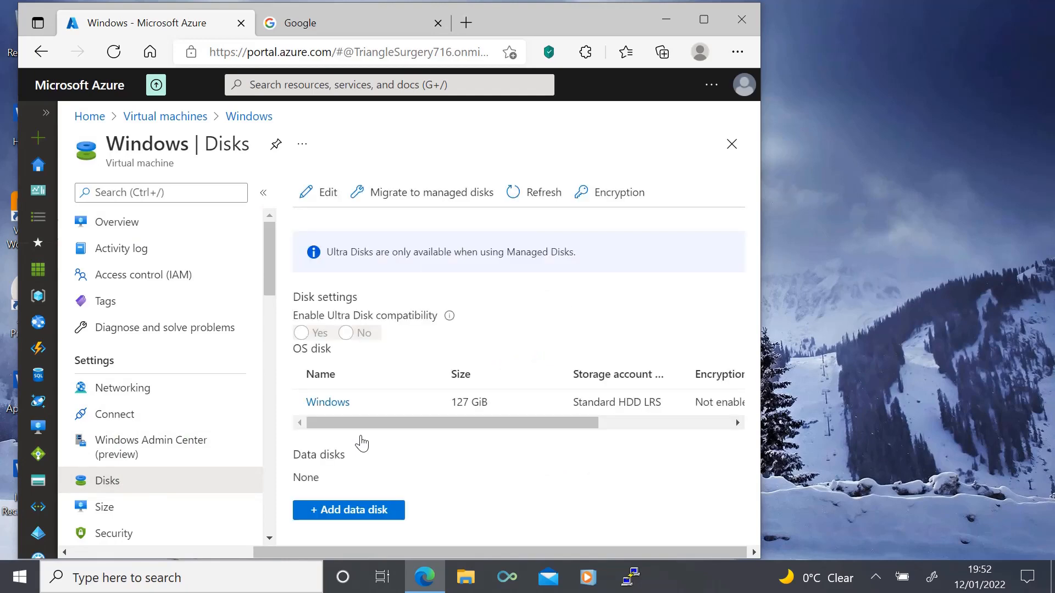
{"action": "left_click", "coordinate": [330, 404]}
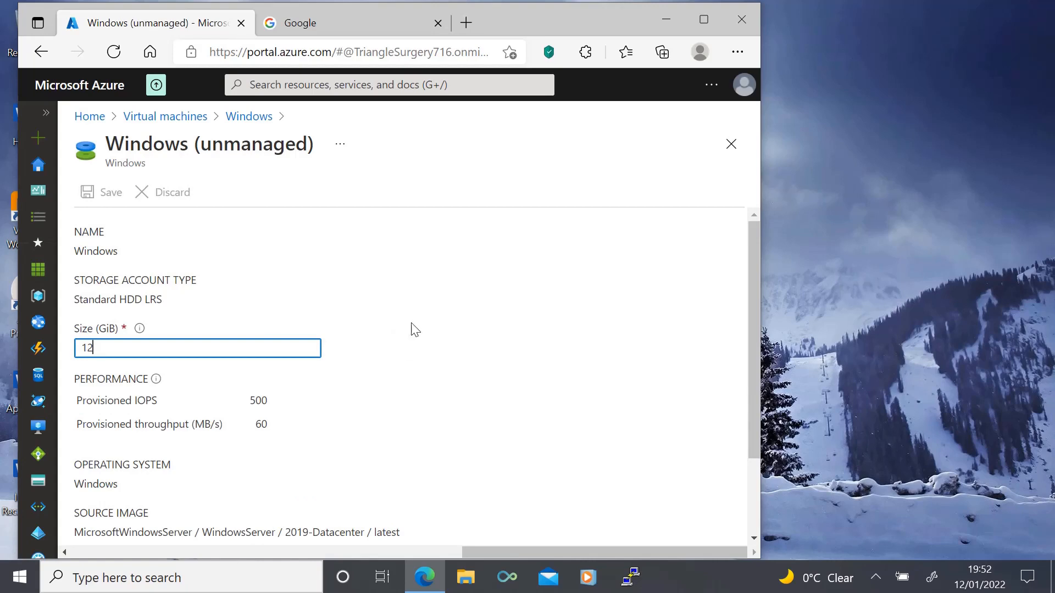
{"action": "key", "text": "BackSpace"}
{"action": "type", "text": "50"}
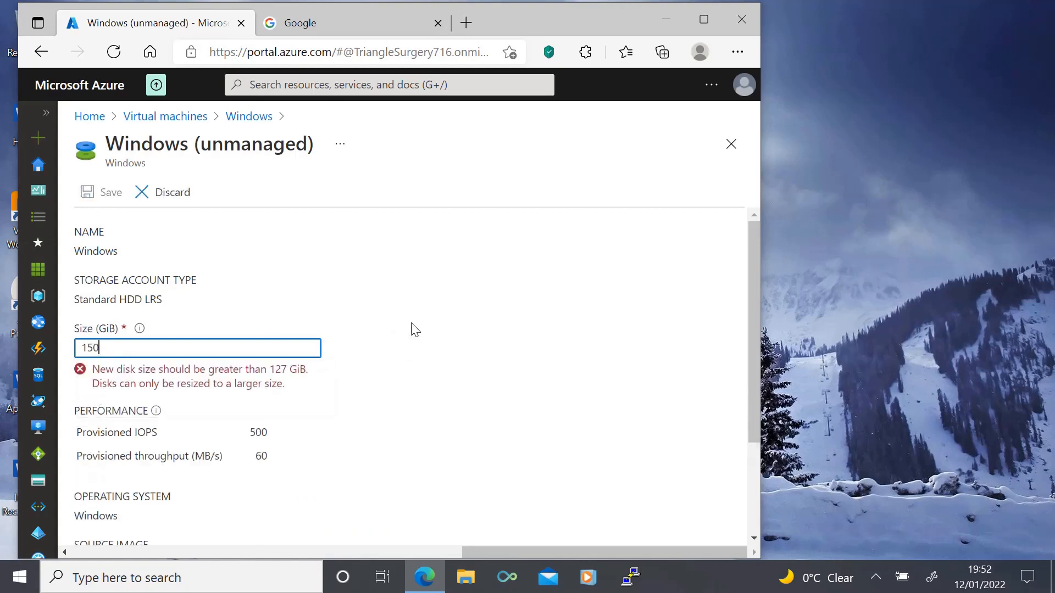
{"action": "scroll", "coordinate": [421, 346], "scroll_direction": "down", "scroll_amount": 2}
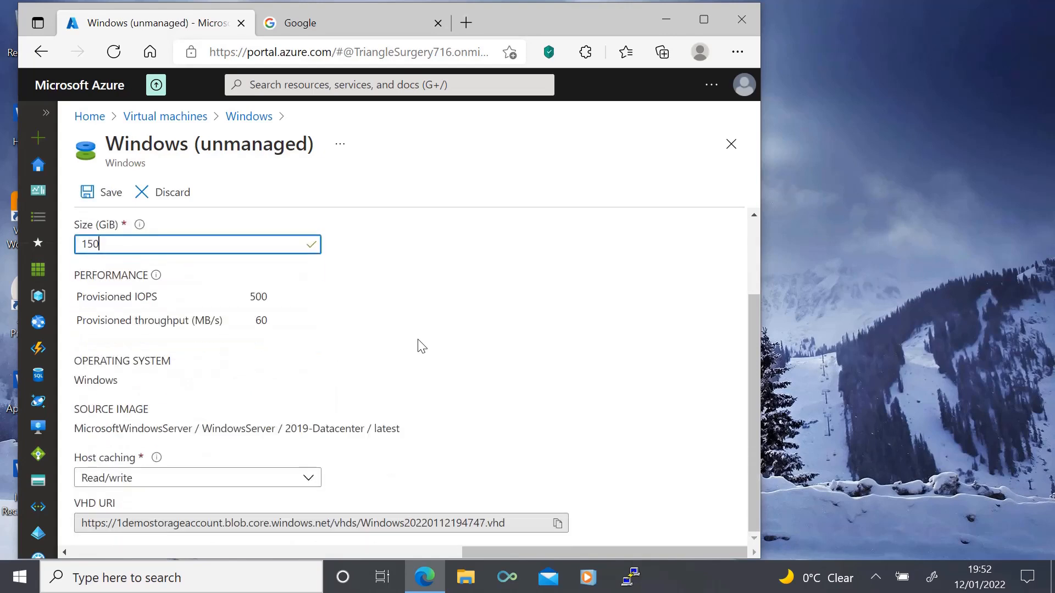
{"action": "scroll", "coordinate": [421, 347], "scroll_direction": "up", "scroll_amount": 2}
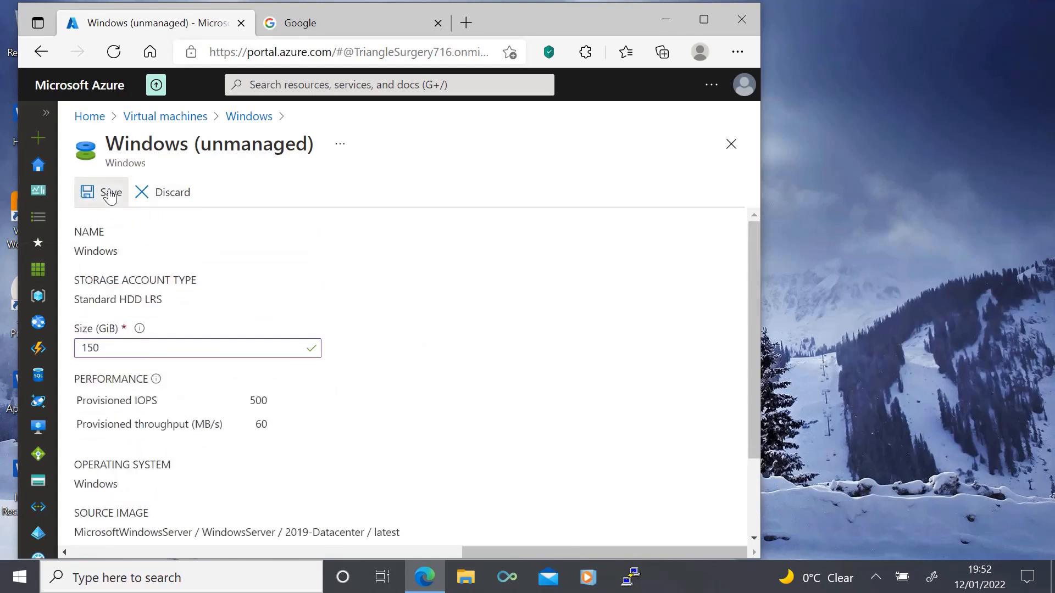
{"action": "left_click", "coordinate": [110, 193]}
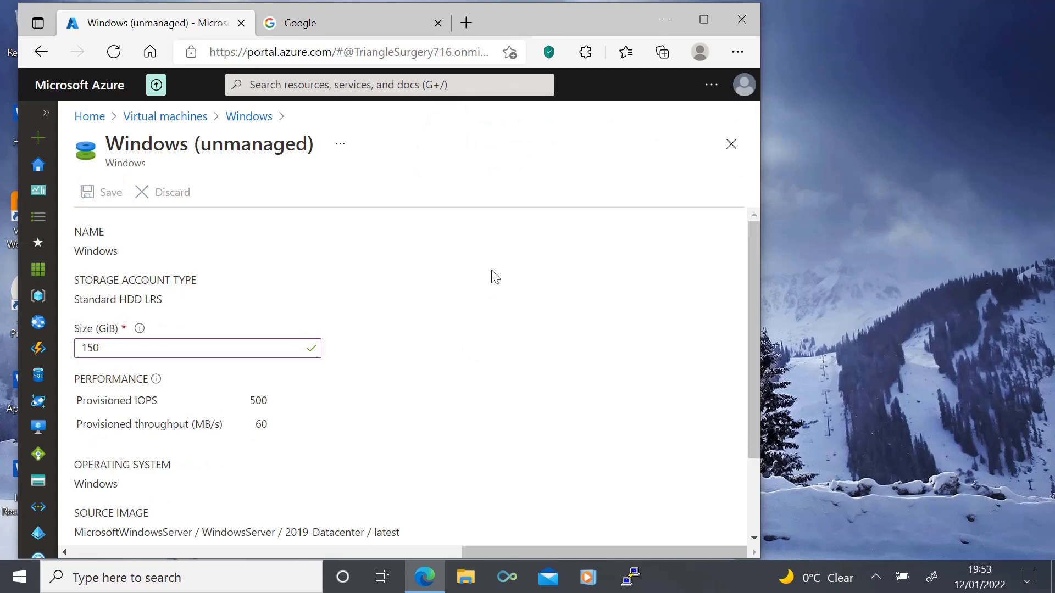
Step: Return to the Windows virtual machine's disks and check the OS disk's size
{"action": "left_click", "coordinate": [44, 115]}
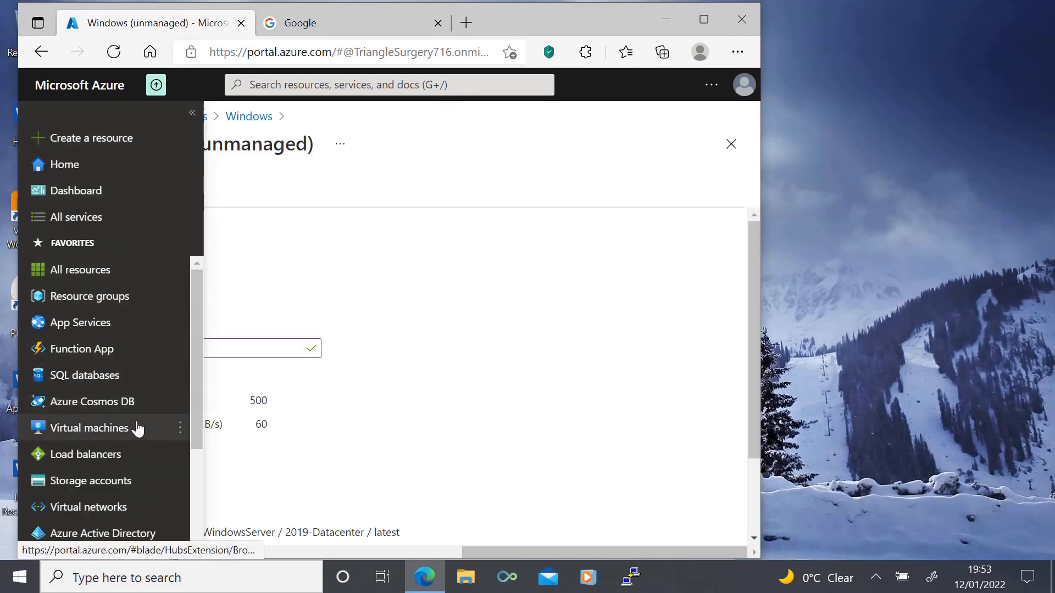
{"action": "mouse_move", "coordinate": [330, 430]}
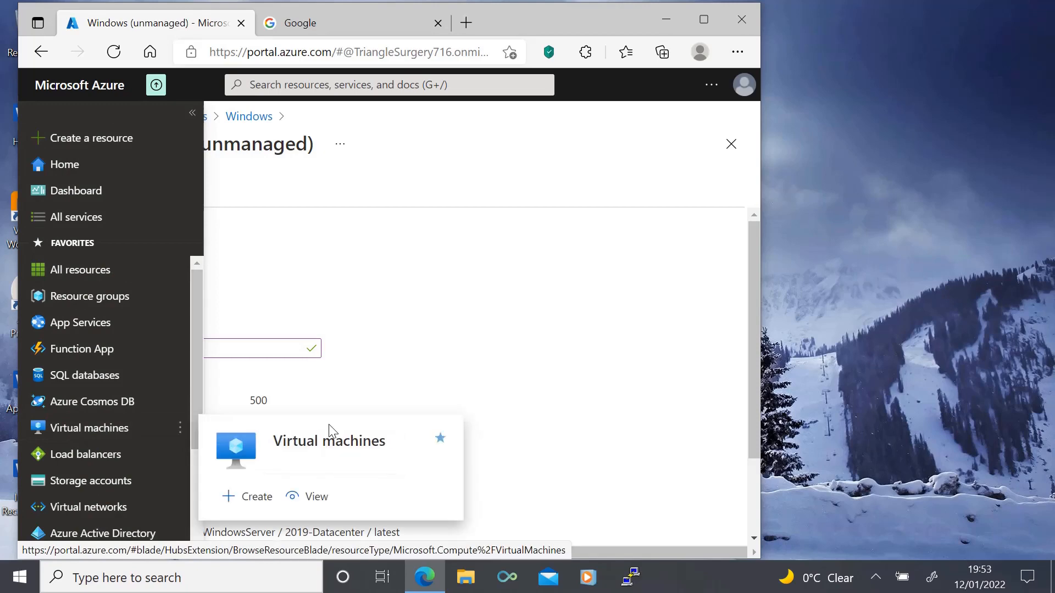
{"action": "left_click", "coordinate": [107, 428]}
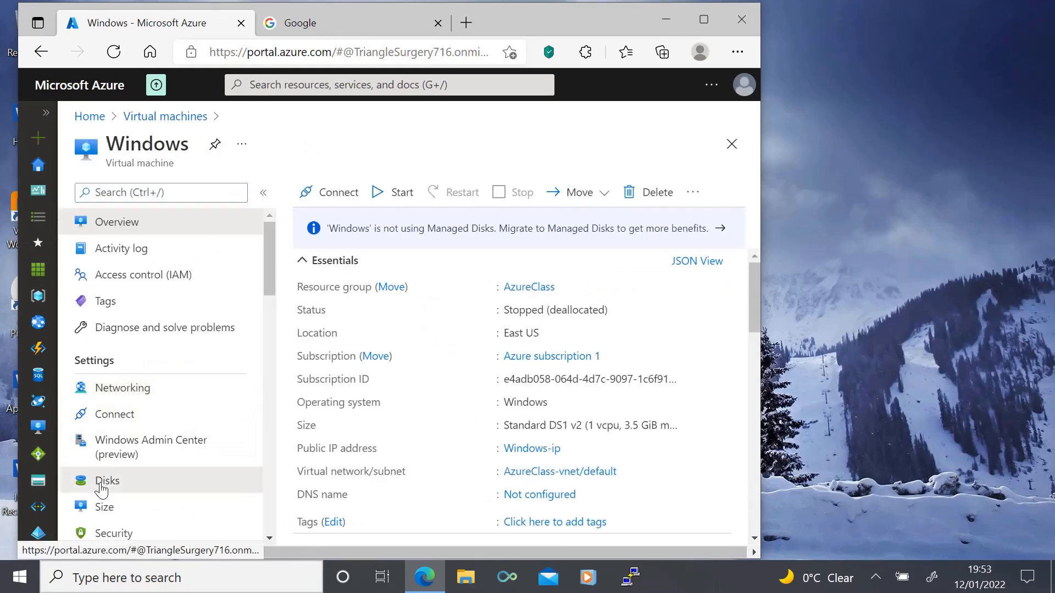
{"action": "left_click", "coordinate": [106, 479]}
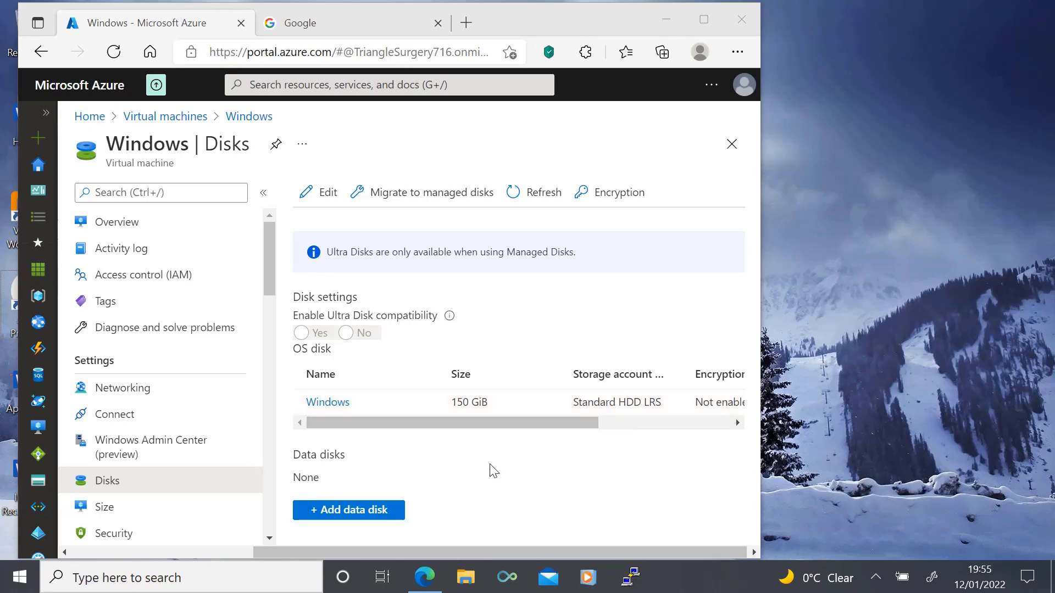
Step: Begin adding an unmanaged data disk to the virtual machine and name it Windowsunmanaged
{"action": "left_click", "coordinate": [363, 511]}
{"action": "left_click_drag", "start_coordinate": [218, 213], "coordinate": [60, 216]}
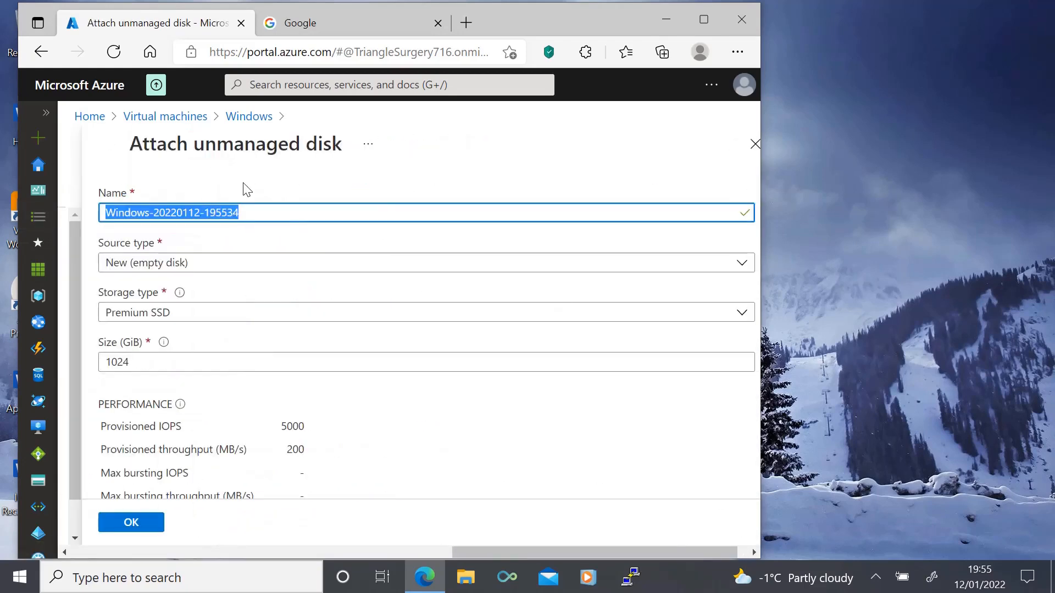
{"action": "type", "text": "Wi"}
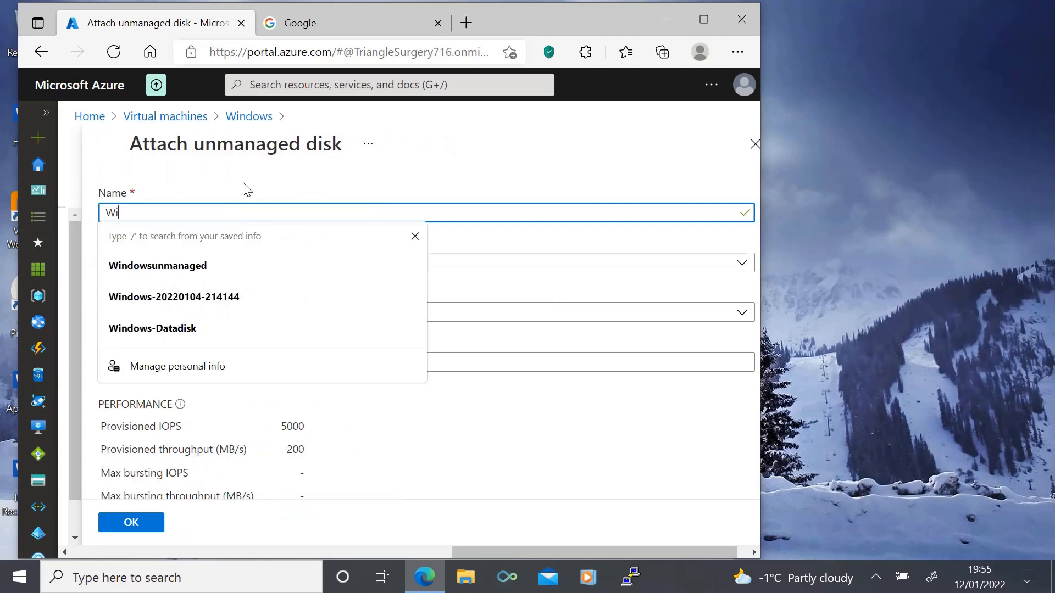
{"action": "type", "text": "ndowsunmaaged"}
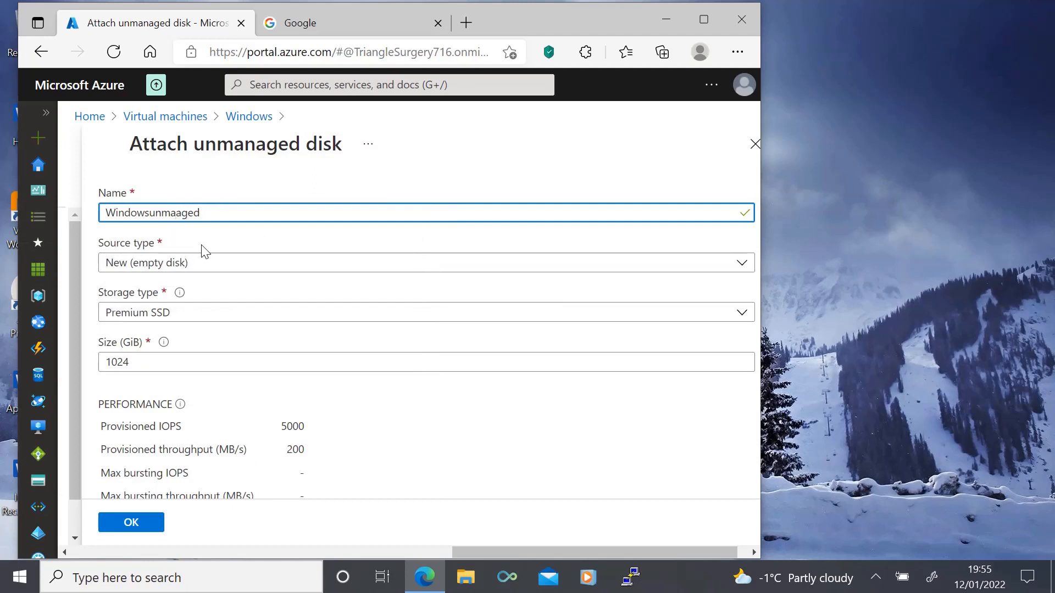
{"action": "type", "text": "n"}
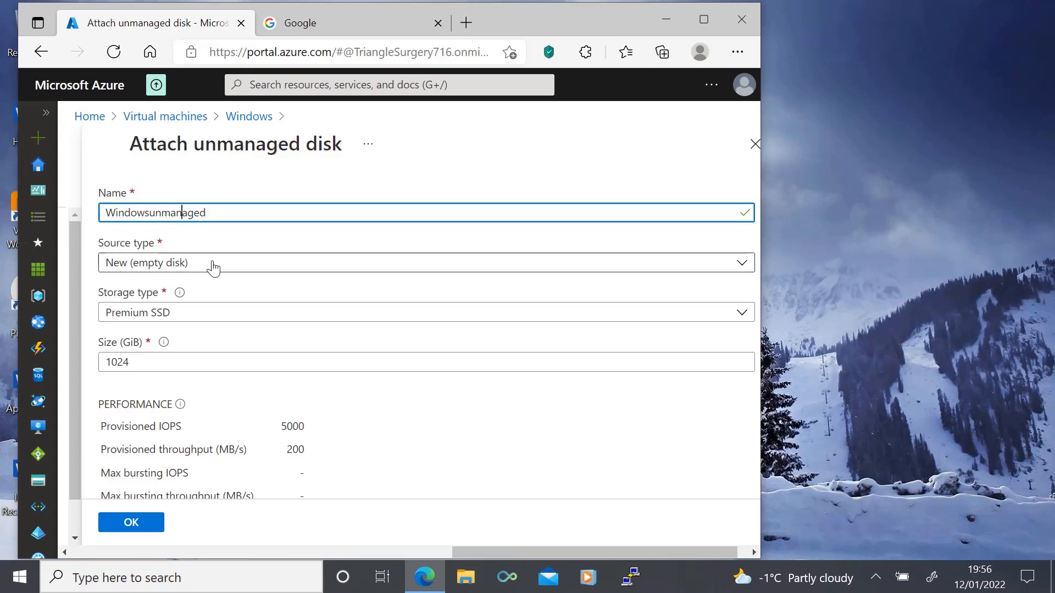
Step: Set the new unmanaged data disk's storage type to Standard HDD and its size to 10 GiB
{"action": "scroll", "coordinate": [213, 268], "scroll_direction": "down", "scroll_amount": 1}
{"action": "left_click", "coordinate": [213, 267]}
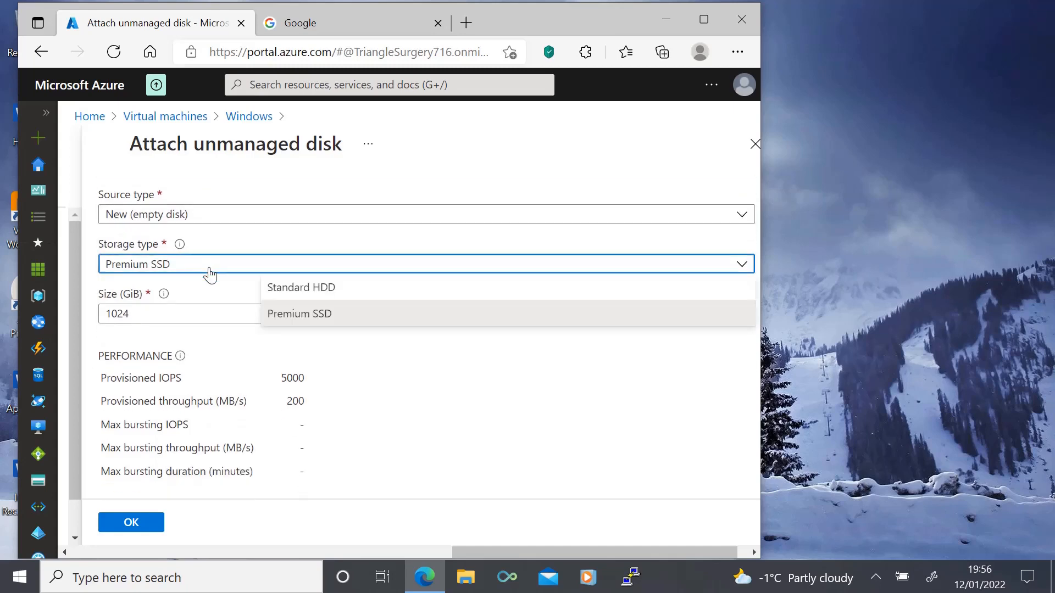
{"action": "left_click", "coordinate": [299, 299]}
{"action": "left_click", "coordinate": [172, 308]}
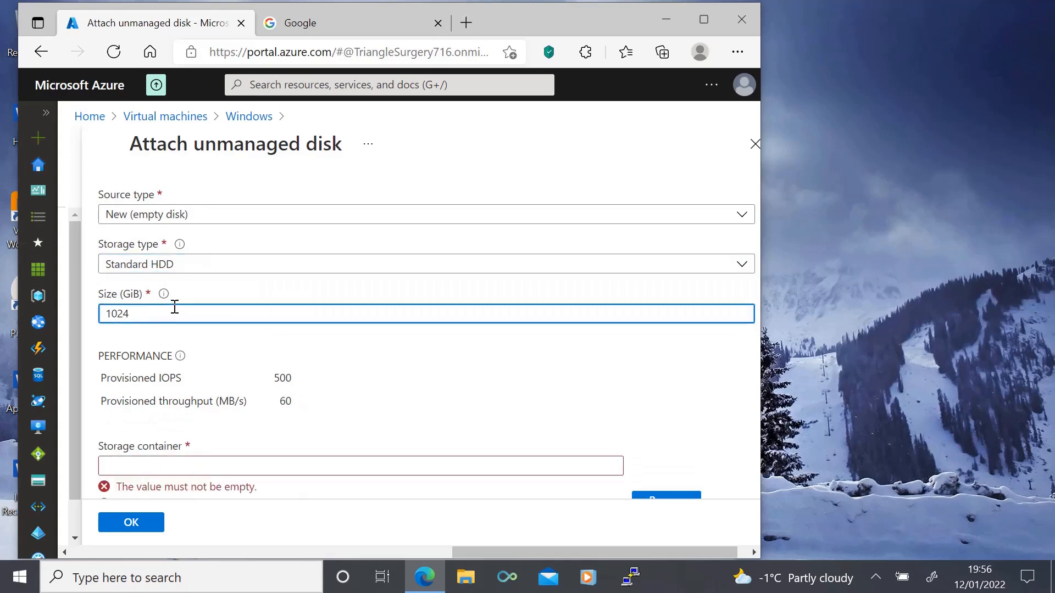
{"action": "key", "text": "BackSpace"}
{"action": "scroll", "coordinate": [352, 369], "scroll_direction": "down", "scroll_amount": 2}
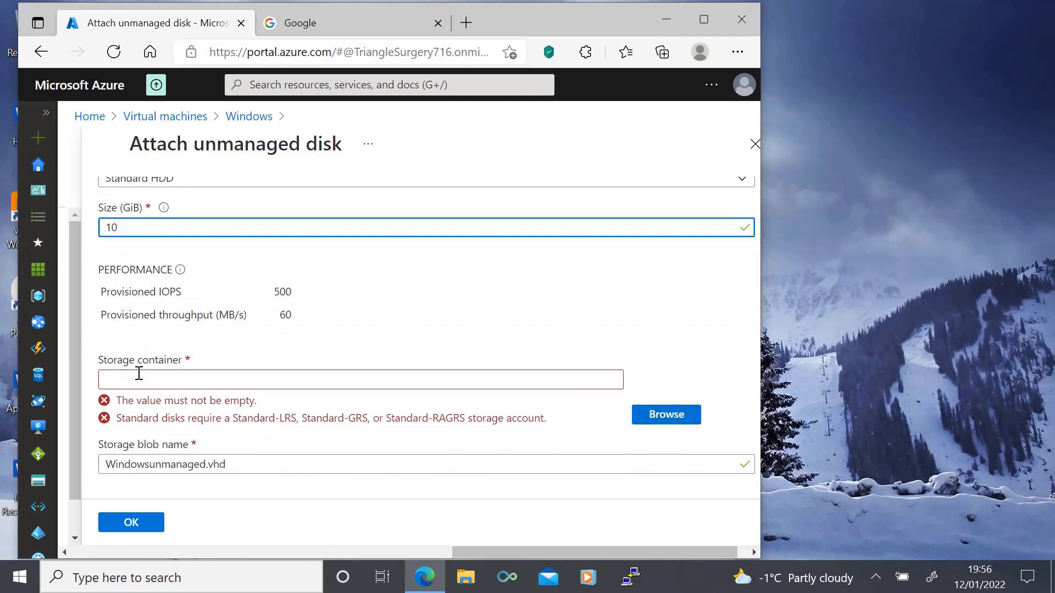
Step: Store the data disk in the vhds container of 1demostorageaccount, attach it, and save the virtual machine's disk changes
{"action": "left_click", "coordinate": [668, 415]}
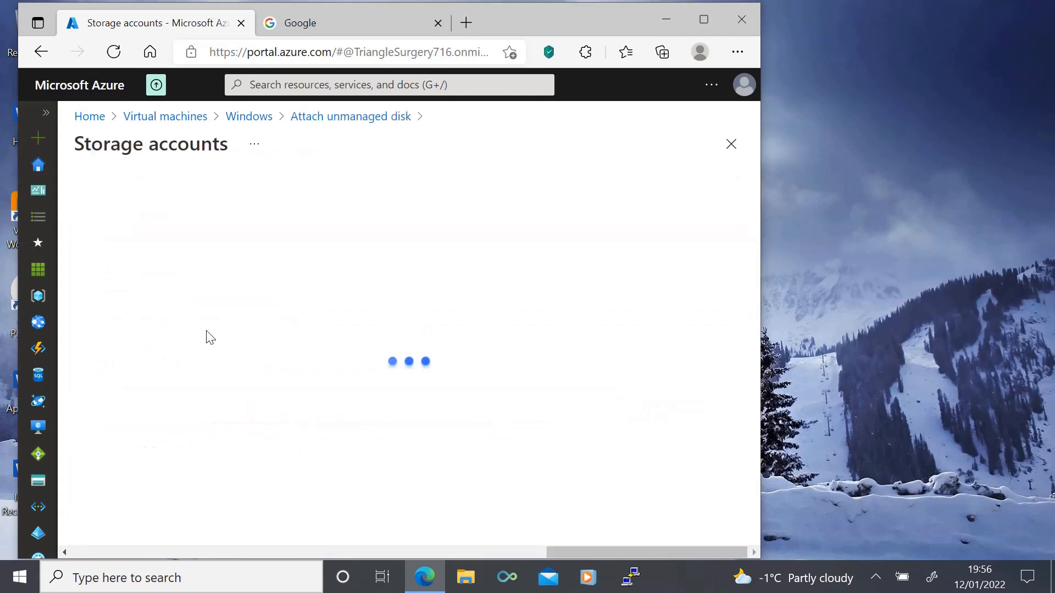
{"action": "left_click", "coordinate": [137, 284]}
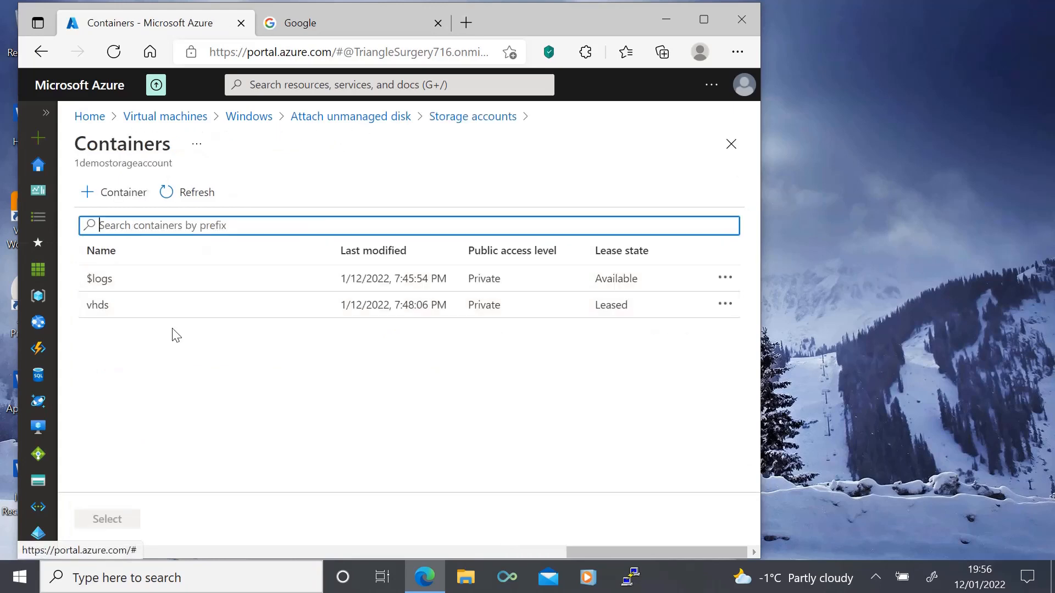
{"action": "left_click", "coordinate": [97, 306]}
{"action": "left_click", "coordinate": [108, 521]}
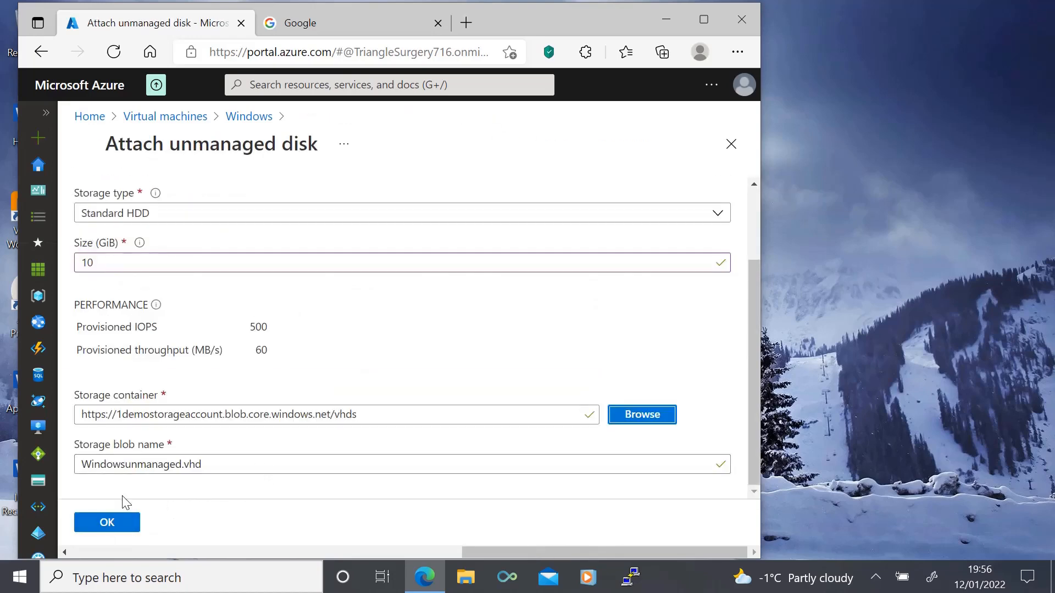
{"action": "left_click", "coordinate": [116, 525]}
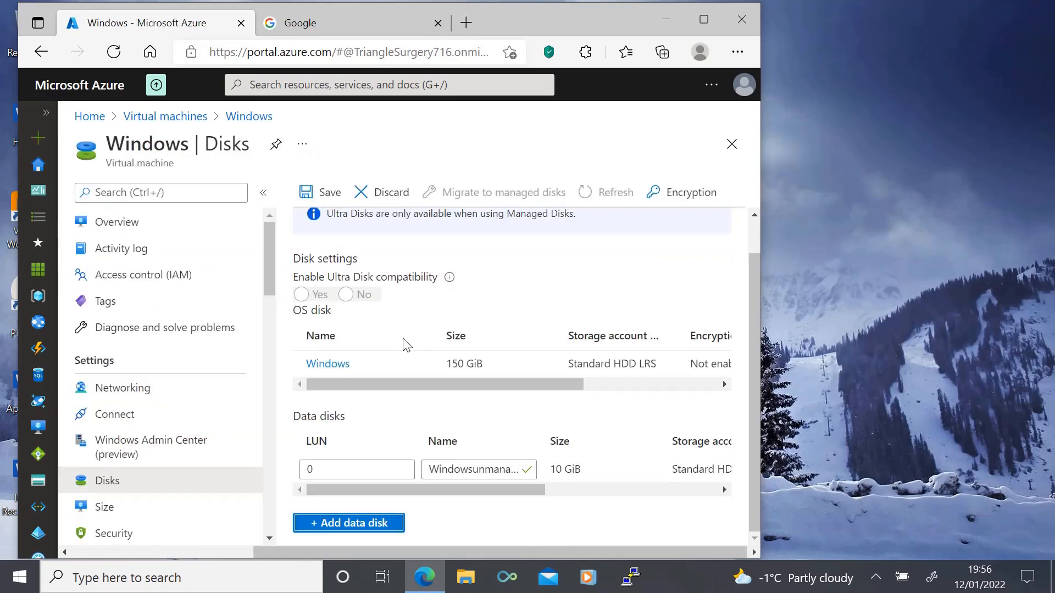
{"action": "left_click", "coordinate": [308, 193]}
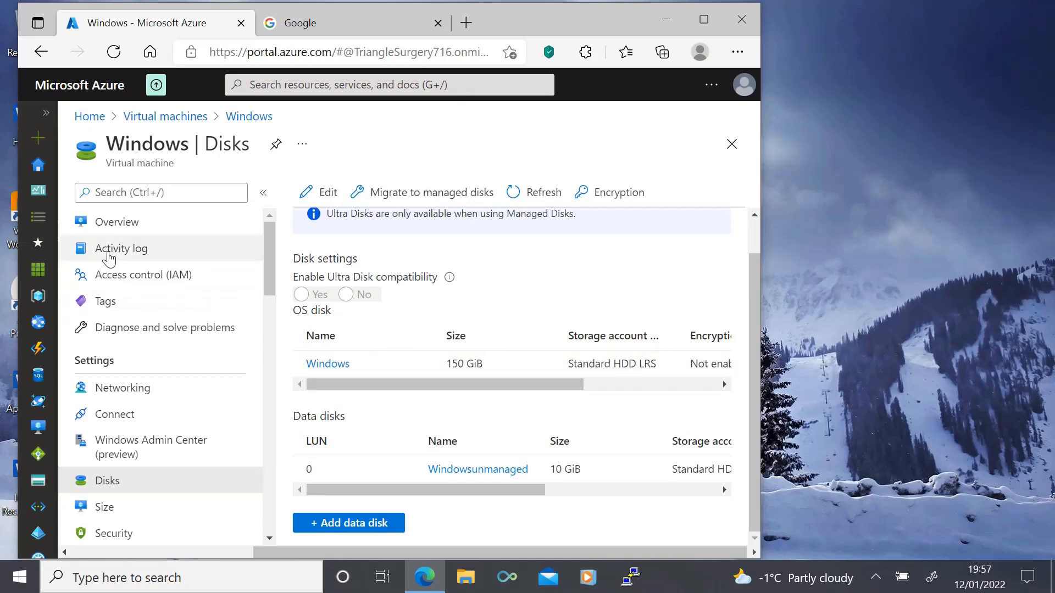
Step: Start the Windows virtual machine and copy its public IP address
{"action": "left_click", "coordinate": [45, 113]}
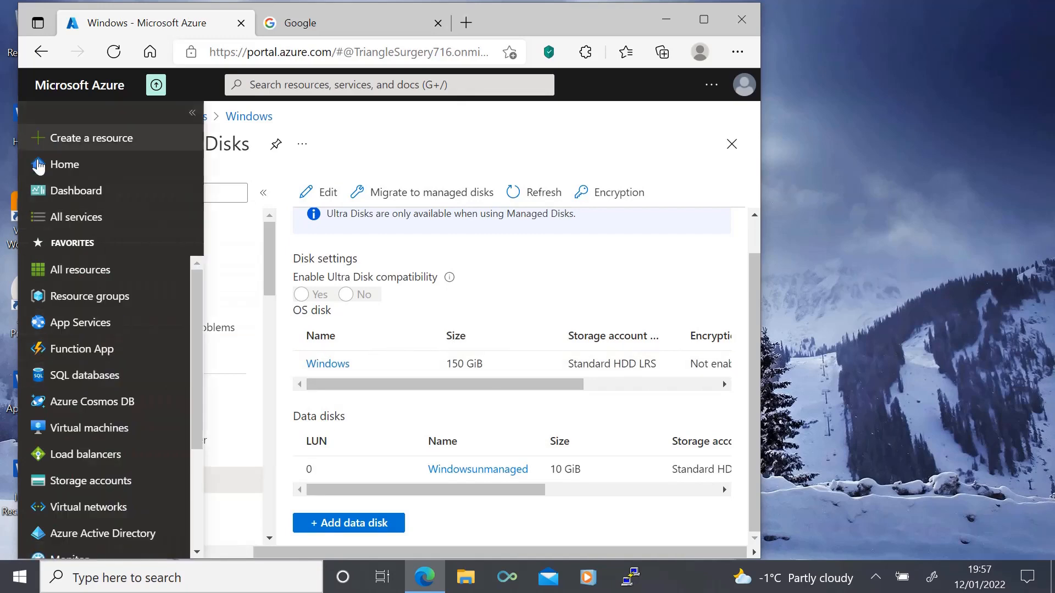
{"action": "left_click", "coordinate": [73, 431]}
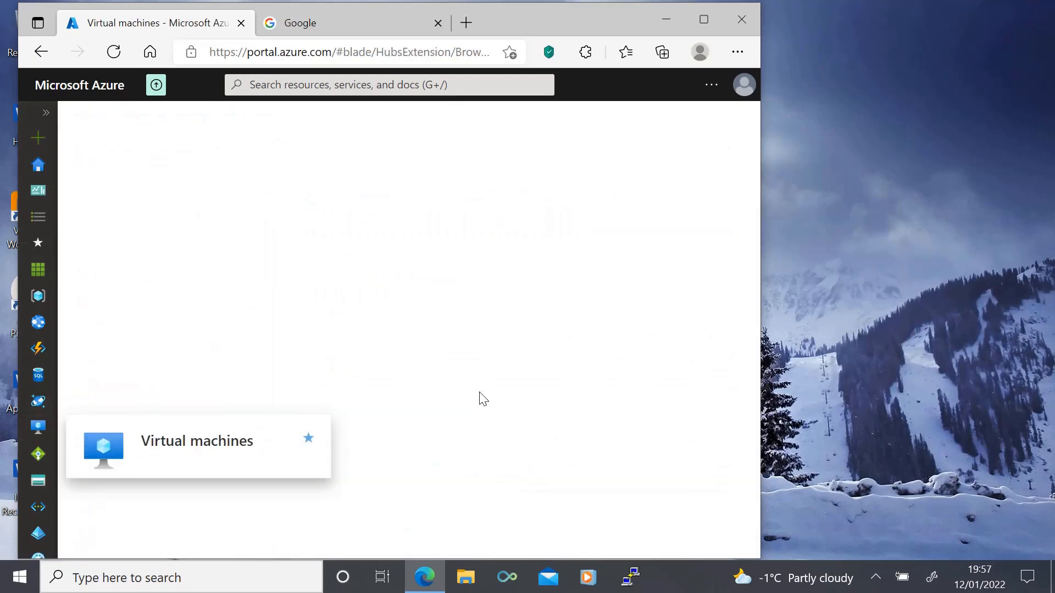
{"action": "left_click", "coordinate": [144, 326]}
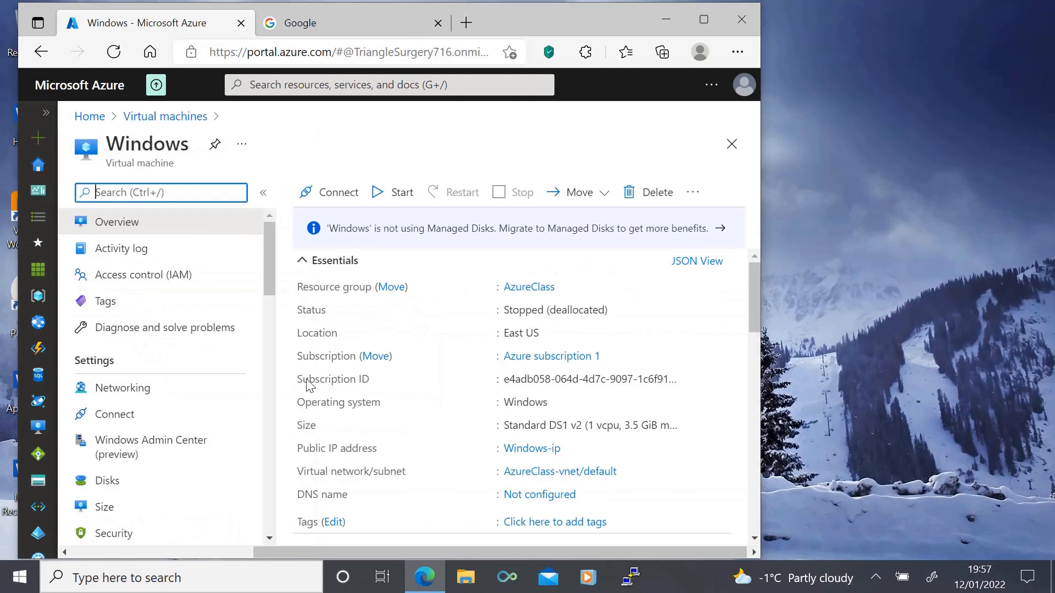
{"action": "left_click", "coordinate": [397, 196]}
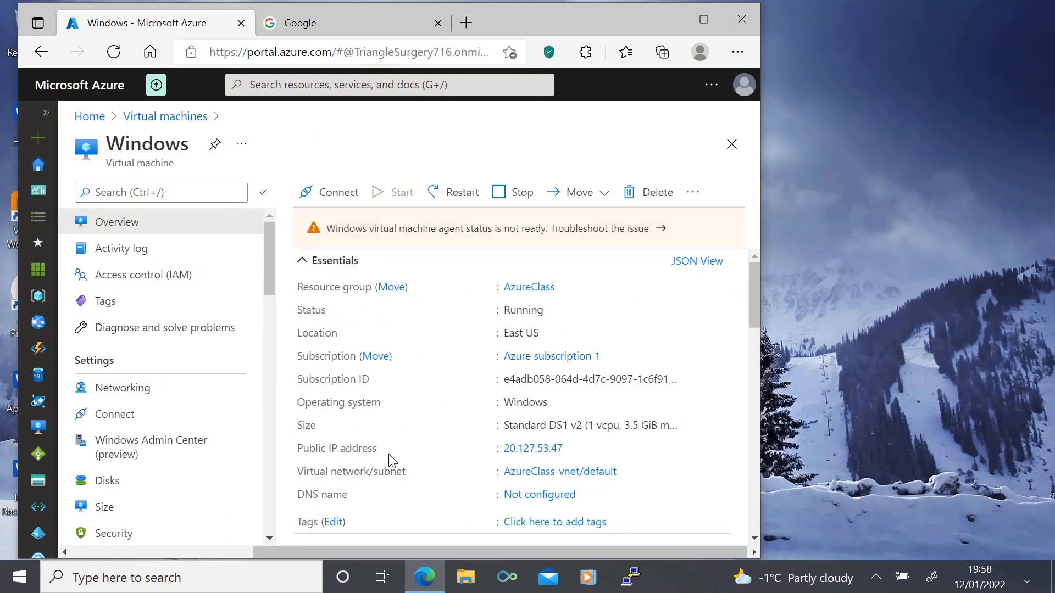
{"action": "left_click", "coordinate": [573, 448]}
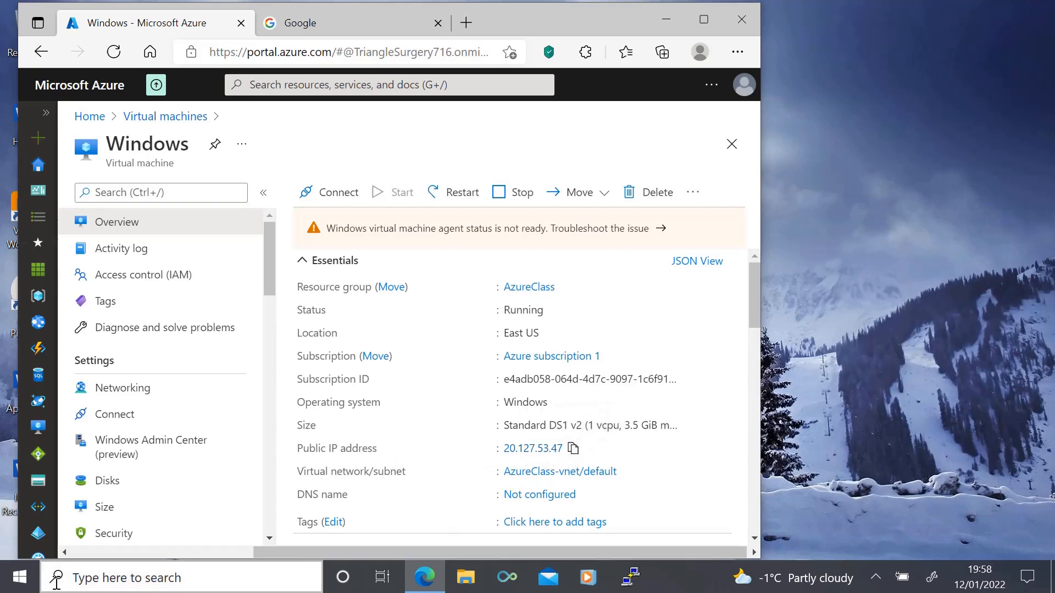
Step: Connect to the Windows virtual machine over Remote Desktop and open Command Prompt on it
{"action": "left_click", "coordinate": [21, 582]}
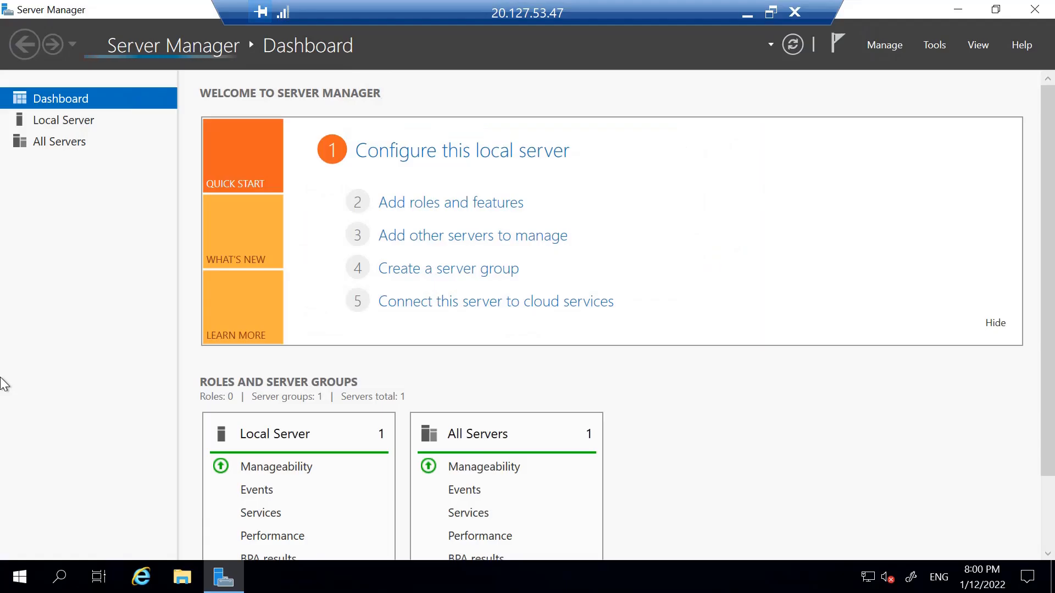
{"action": "left_click", "coordinate": [22, 584]}
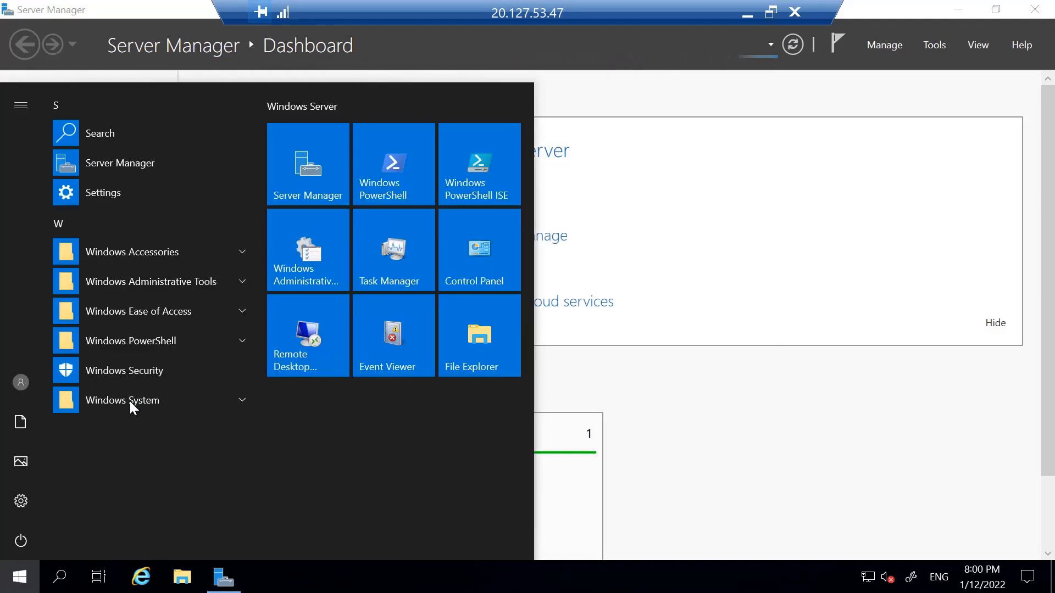
{"action": "left_click", "coordinate": [130, 403]}
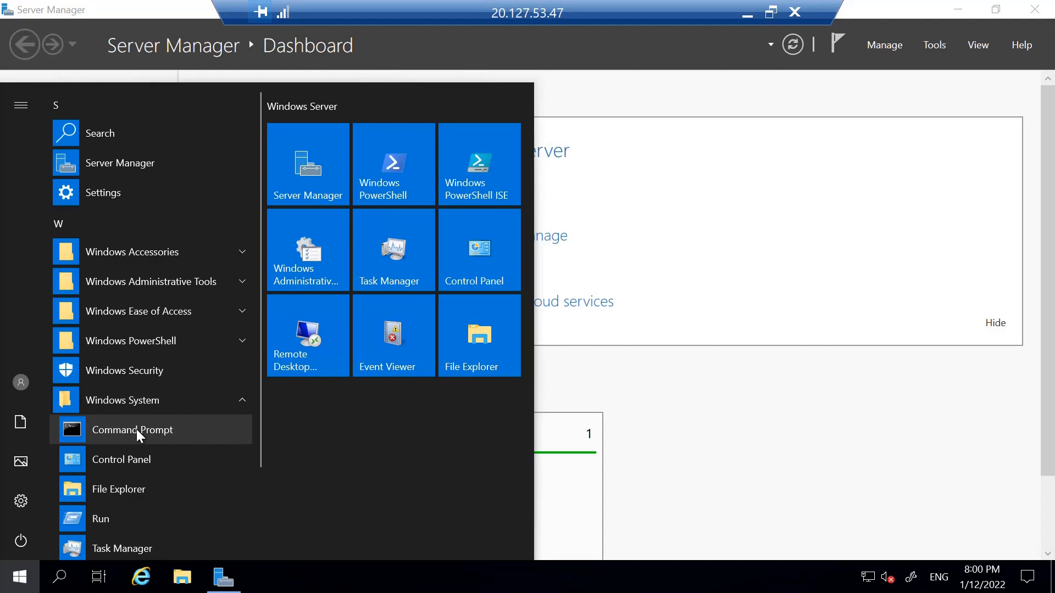
{"action": "left_click", "coordinate": [136, 430]}
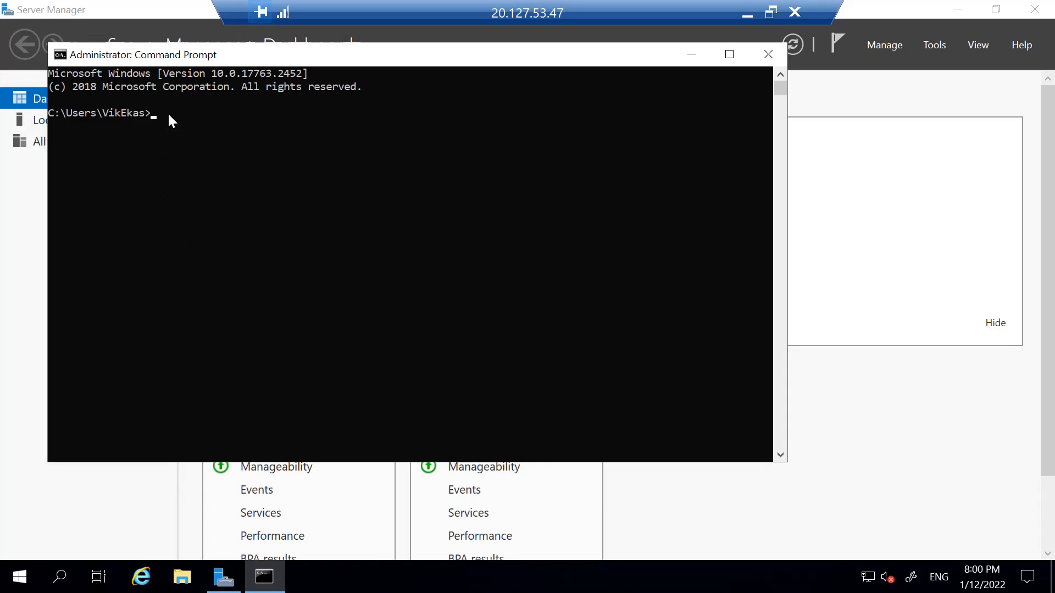
Step: Launch Disk Management with diskmgmt.msc and initialize Disk 2 with the MBR partition style
{"action": "type", "text": "diskmgmt.msc"}
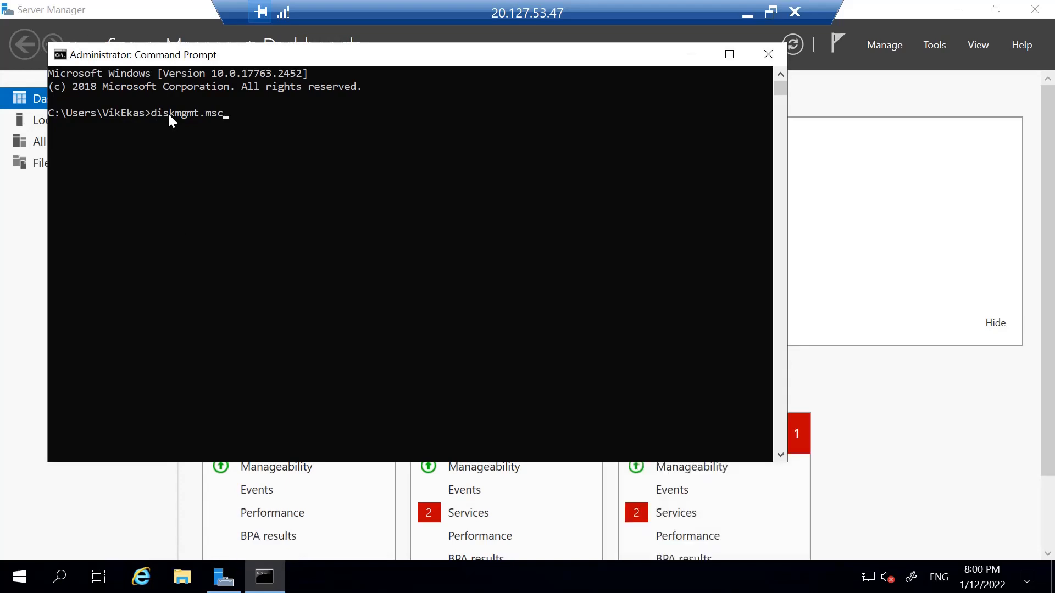
{"action": "key", "text": "Return"}
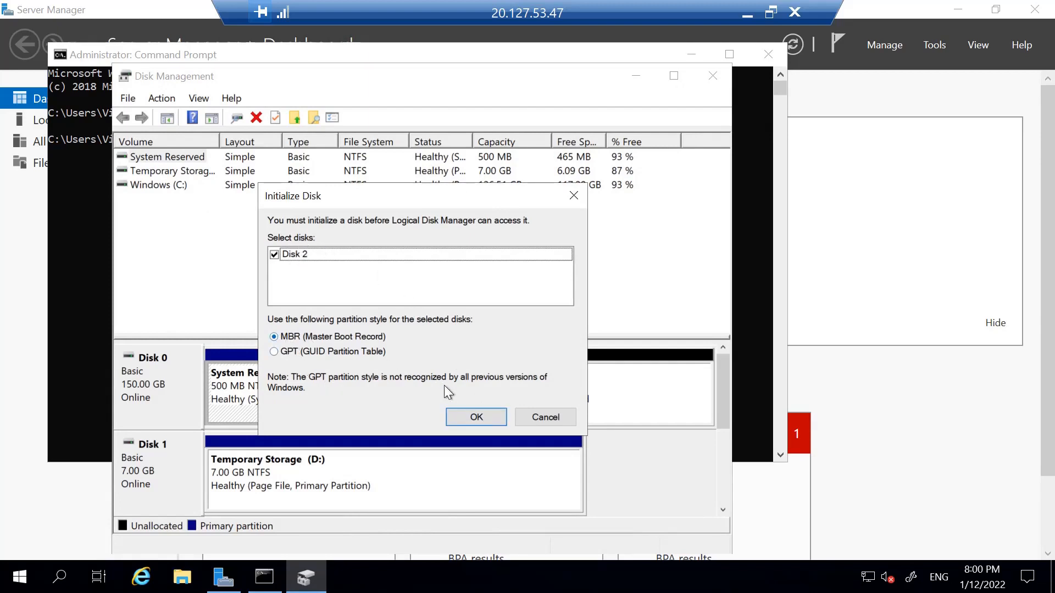
{"action": "left_click", "coordinate": [466, 417]}
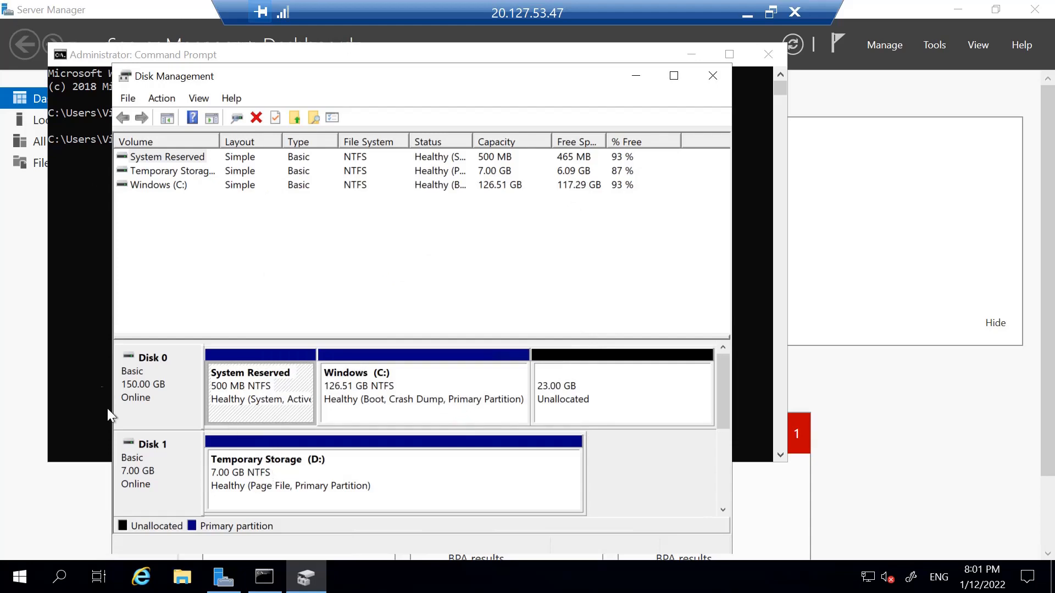
Step: Return to the Azure portal and check the disk blobs' type, size and lease state in 1demostorageaccount's vhds container
{"action": "left_click", "coordinate": [747, 15]}
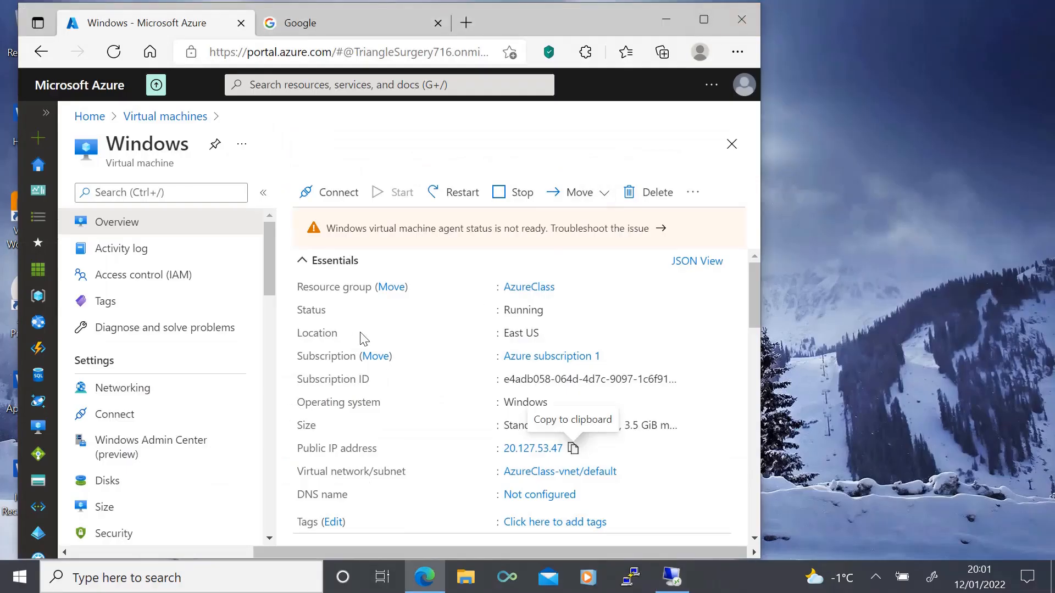
{"action": "left_click", "coordinate": [45, 116]}
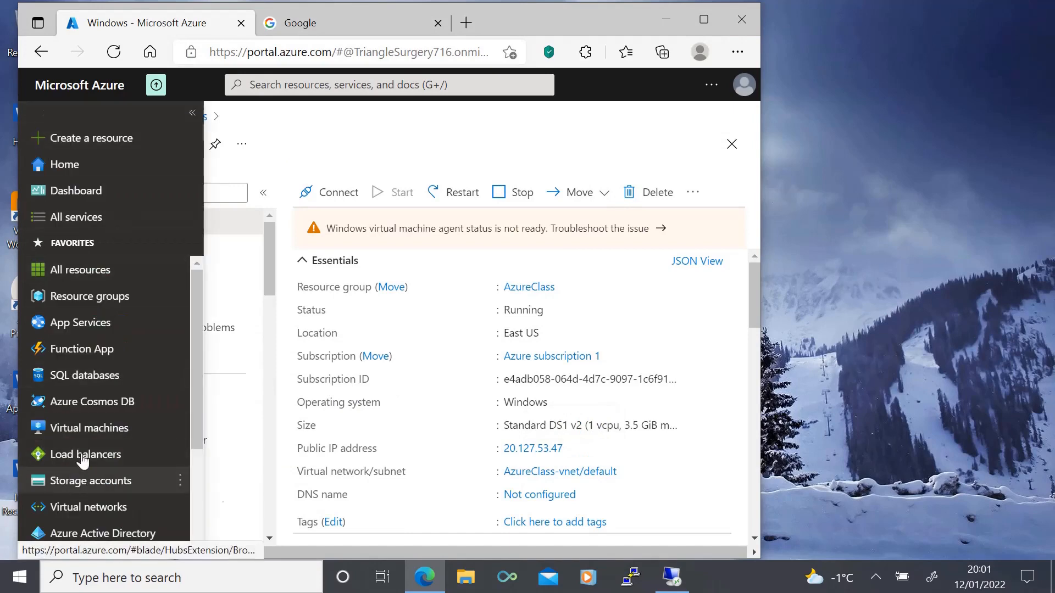
{"action": "left_click", "coordinate": [88, 481]}
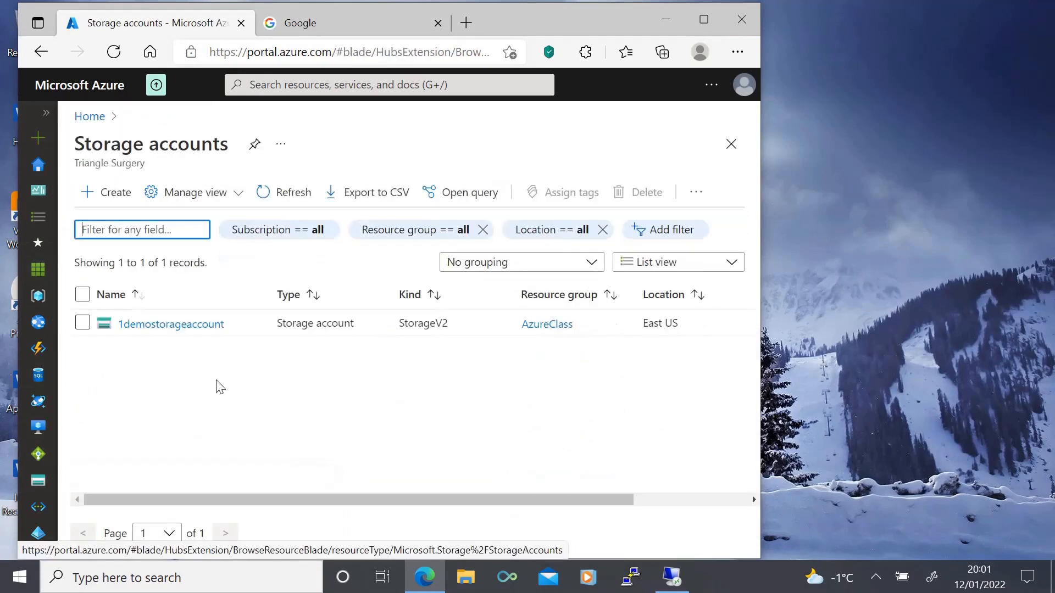
{"action": "left_click", "coordinate": [154, 327]}
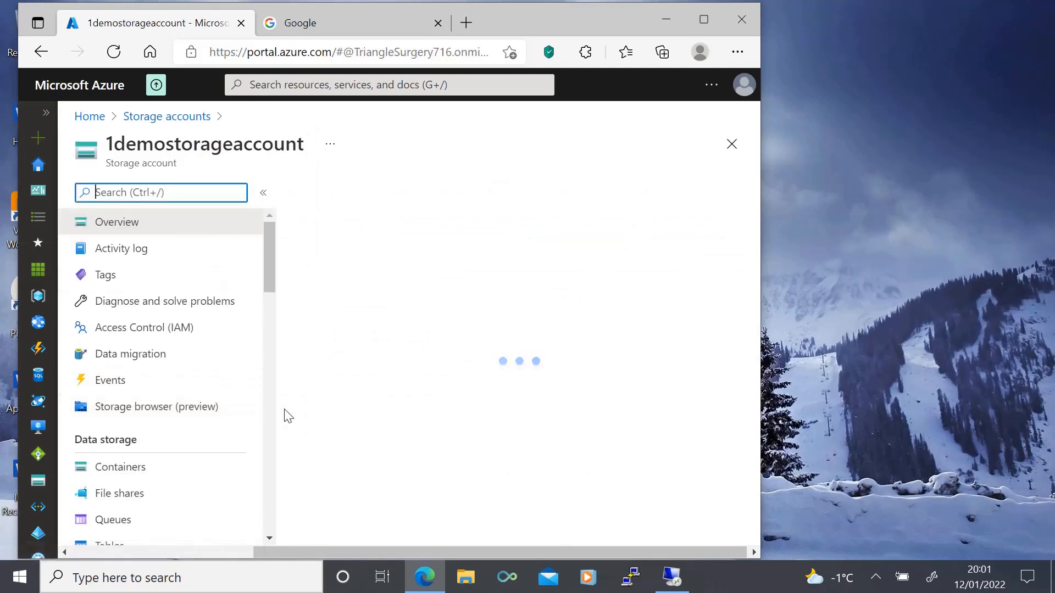
{"action": "left_click", "coordinate": [126, 468]}
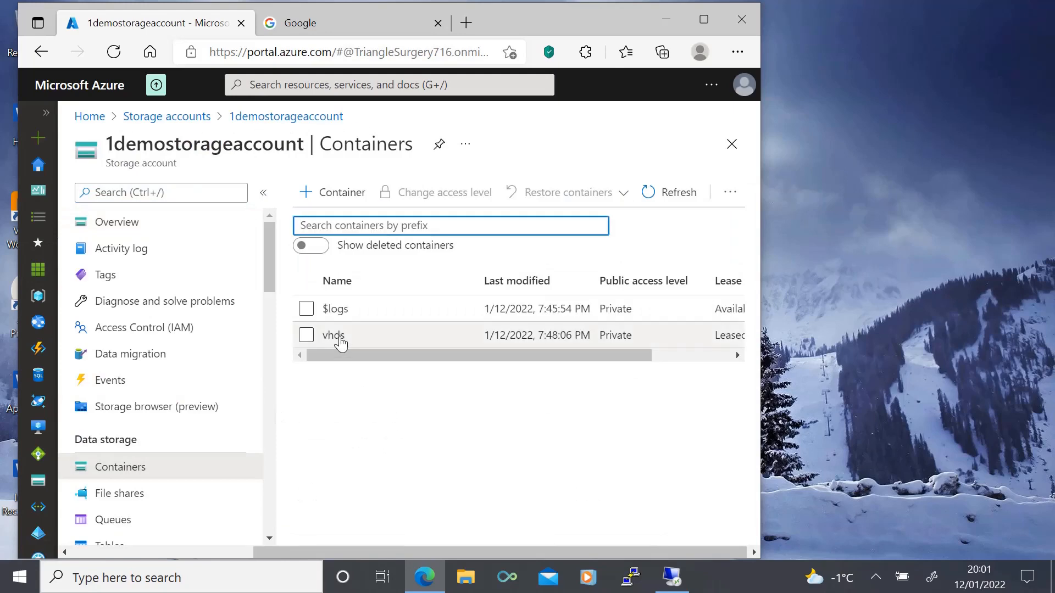
{"action": "left_click", "coordinate": [333, 336]}
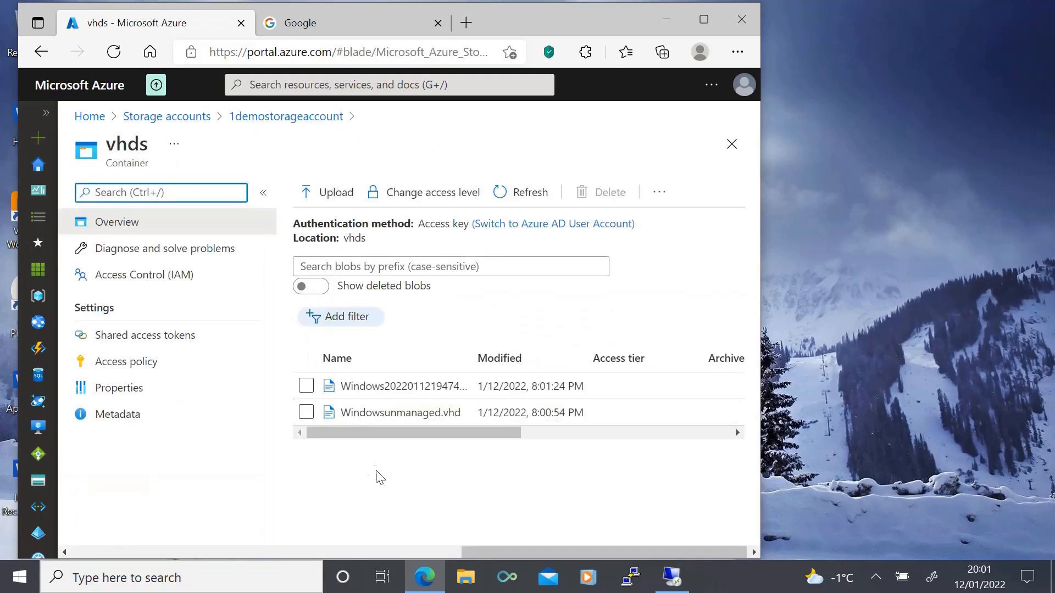
{"action": "left_click_drag", "start_coordinate": [458, 433], "coordinate": [638, 435]}
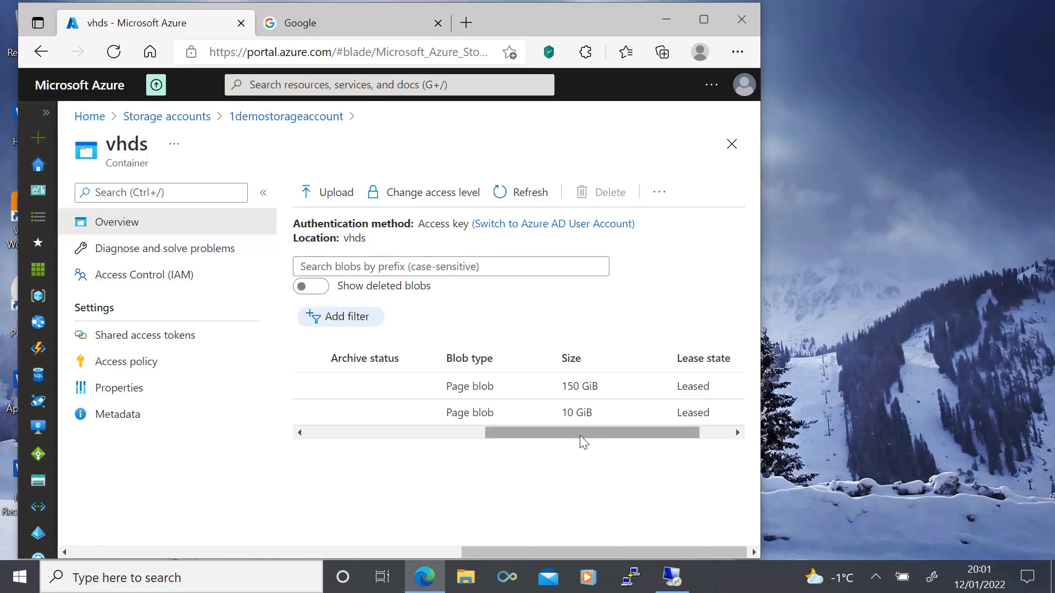
{"action": "left_click", "coordinate": [445, 434]}
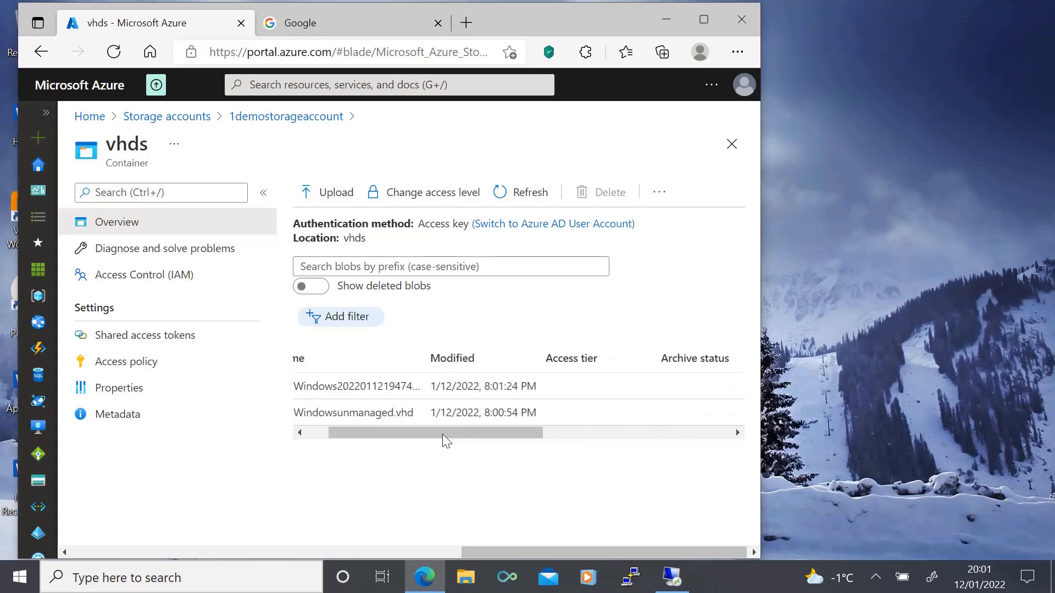
{"action": "mouse_move", "coordinate": [443, 434]}
{"action": "left_mouse_down"}
{"action": "mouse_move", "coordinate": [404, 438]}
{"action": "mouse_move", "coordinate": [606, 446]}
{"action": "mouse_move", "coordinate": [429, 448]}
{"action": "left_mouse_up"}
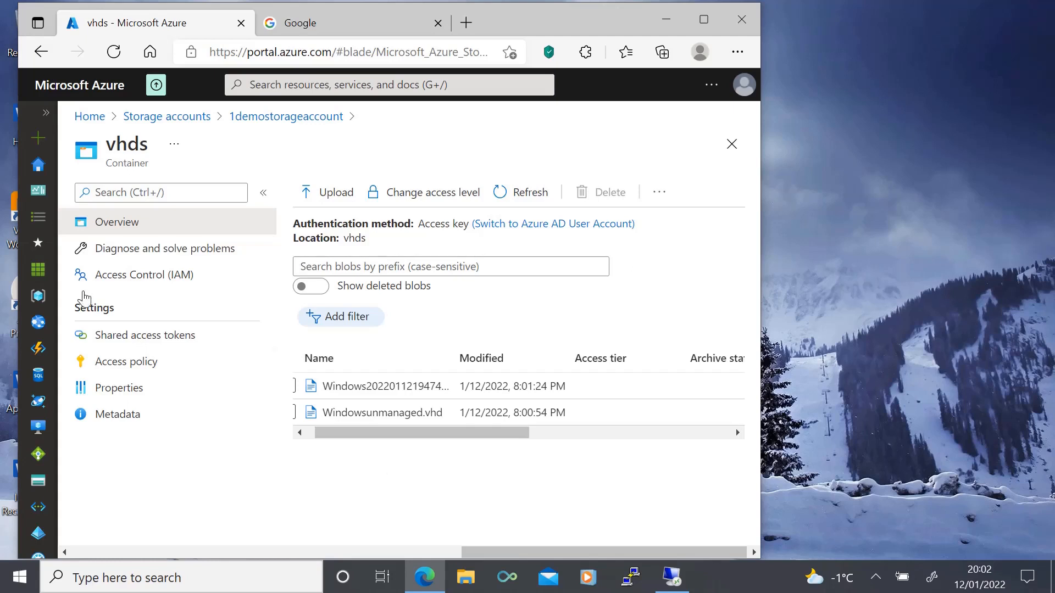
Step: Review the Windows virtual machine's overview and disks pages for the option to migrate to managed disks
{"action": "left_click", "coordinate": [43, 114]}
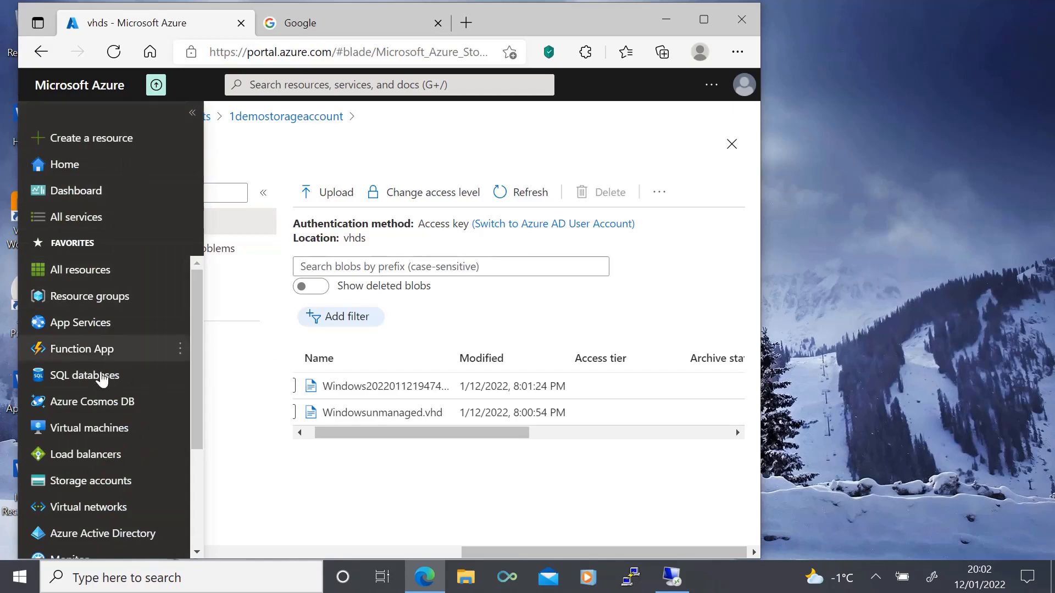
{"action": "left_click", "coordinate": [88, 429]}
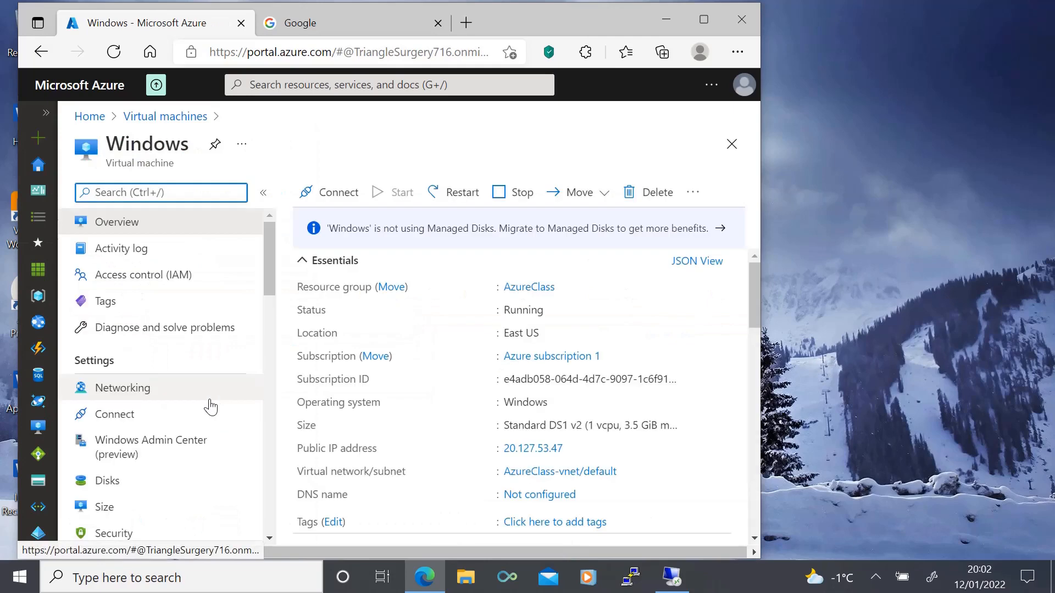
{"action": "left_click", "coordinate": [106, 482]}
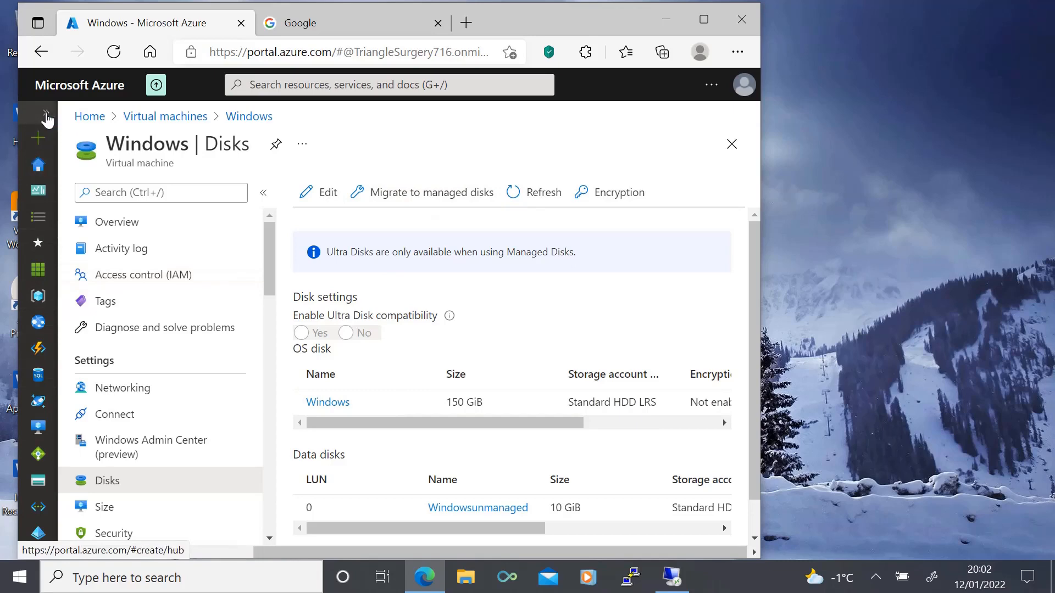
{"action": "left_click", "coordinate": [249, 117]}
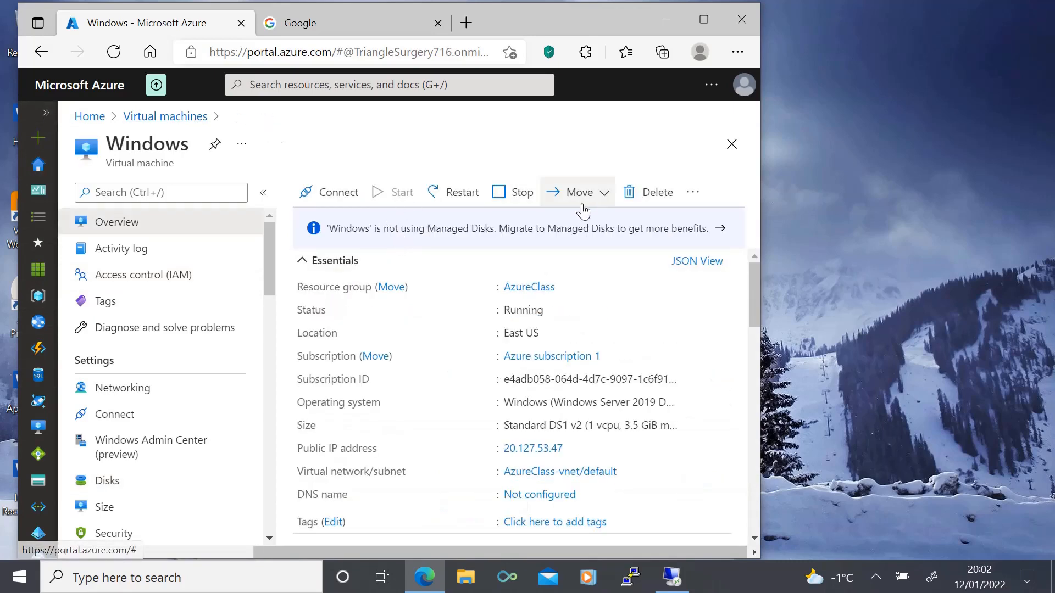
{"action": "left_click_drag", "start_coordinate": [448, 551], "coordinate": [506, 553]}
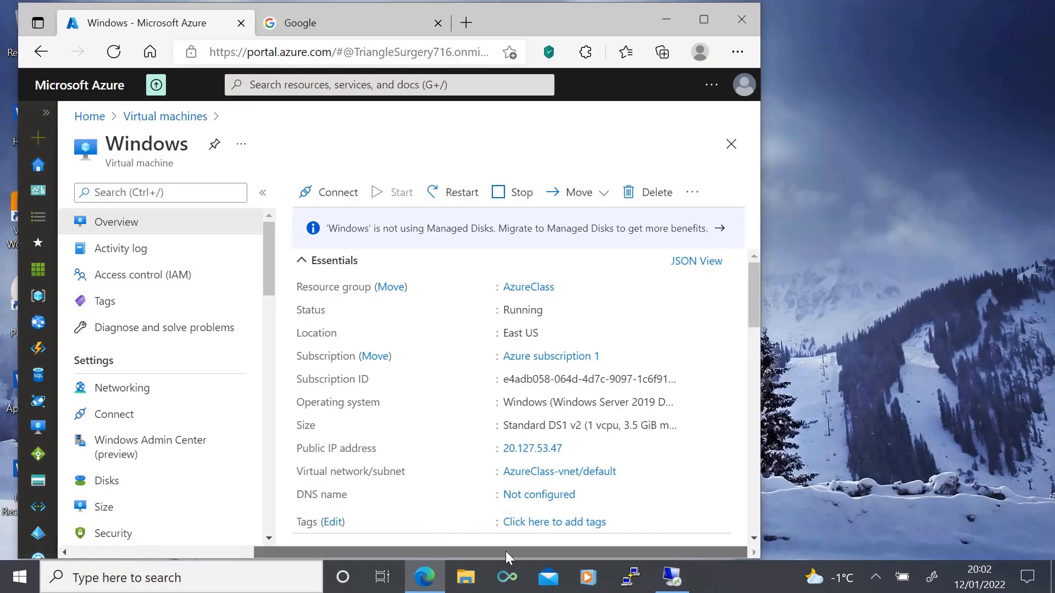
{"action": "left_click", "coordinate": [104, 482]}
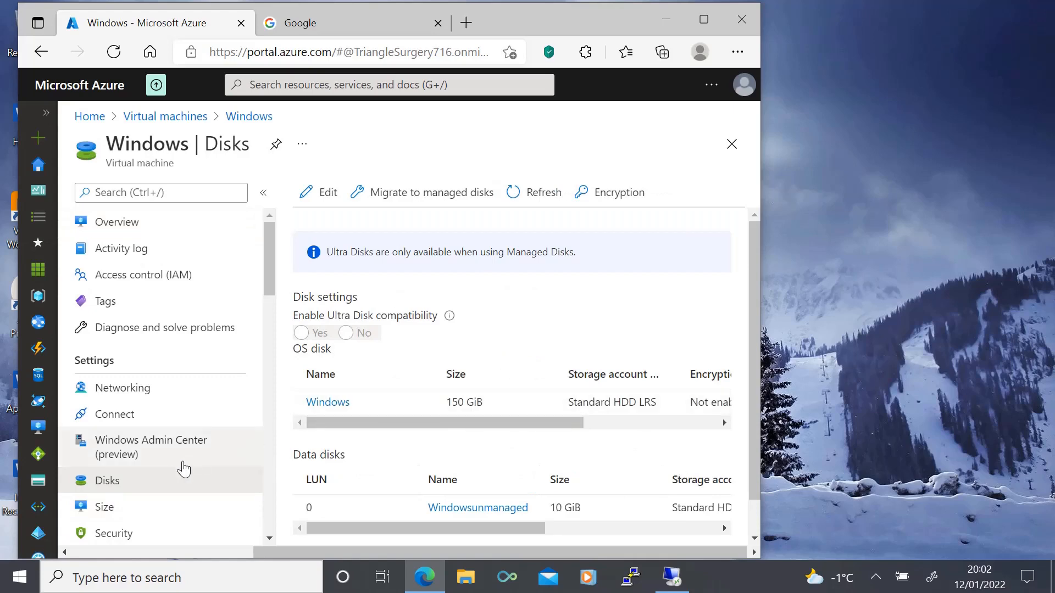
Step: Migrate the Windows virtual machine to managed disks, then reopen the machine's overview page
{"action": "left_click", "coordinate": [435, 198]}
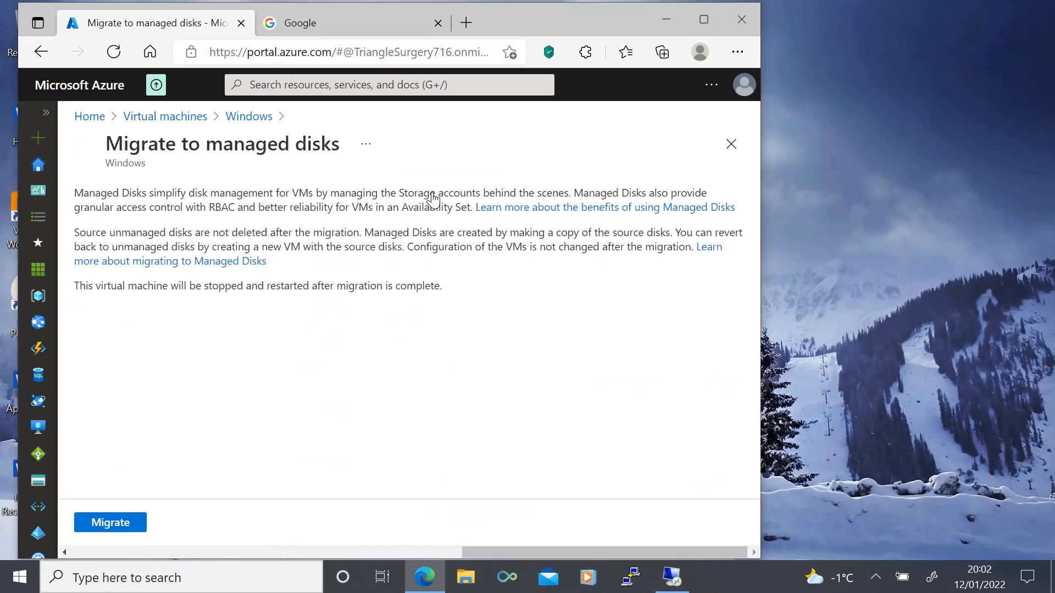
{"action": "left_click", "coordinate": [108, 522]}
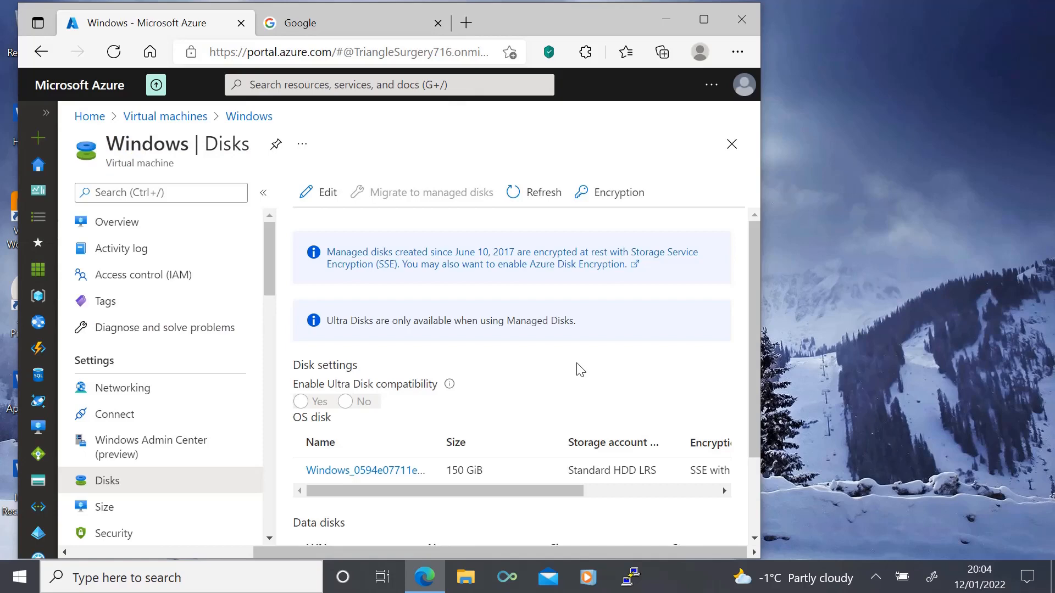
{"action": "left_click", "coordinate": [45, 116]}
{"action": "left_click", "coordinate": [89, 432]}
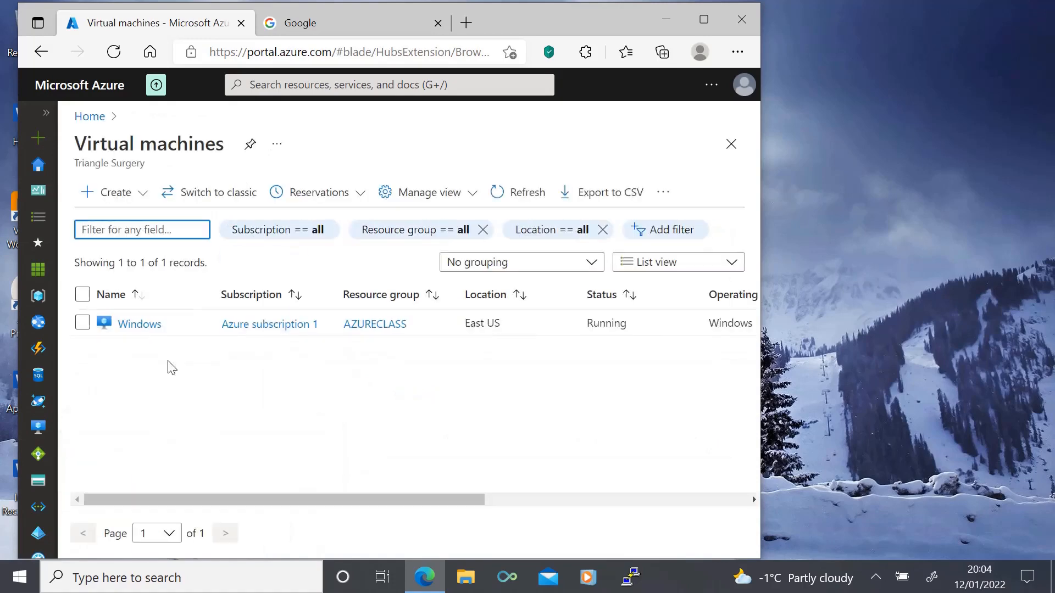
{"action": "left_click", "coordinate": [142, 328]}
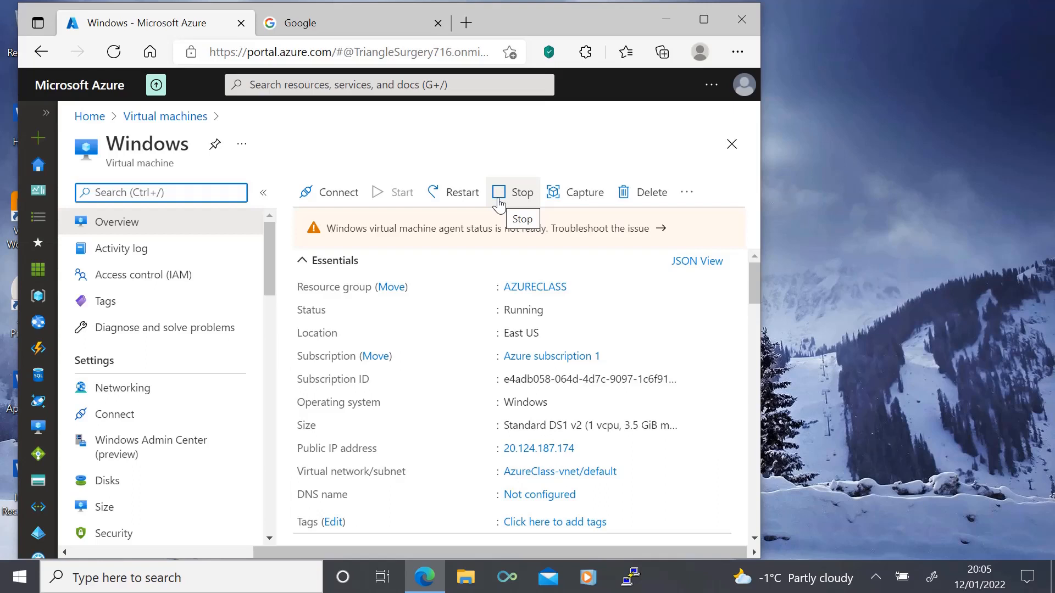
Step: Delete the old OS disk blob and Windowsunmanaged.vhd from the vhds container of 1demostorageaccount
{"action": "left_click", "coordinate": [46, 117]}
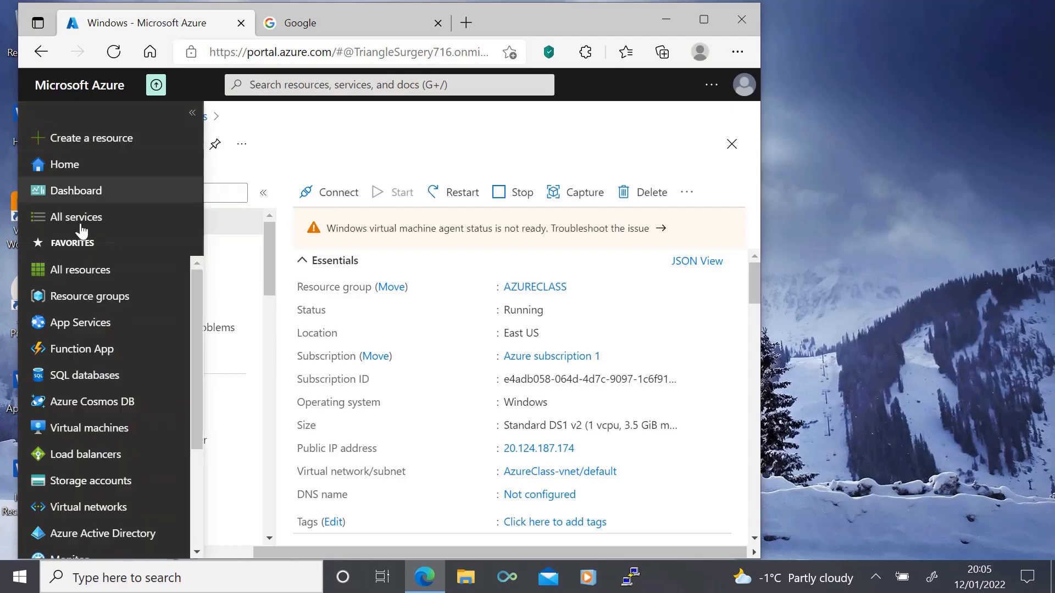
{"action": "left_click", "coordinate": [77, 481]}
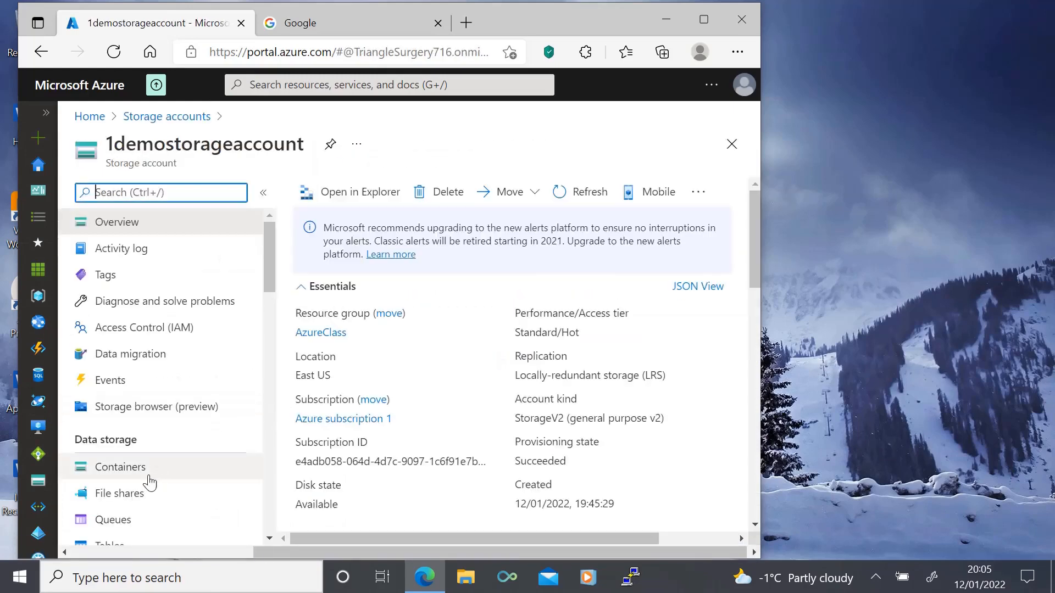
{"action": "left_click", "coordinate": [119, 467]}
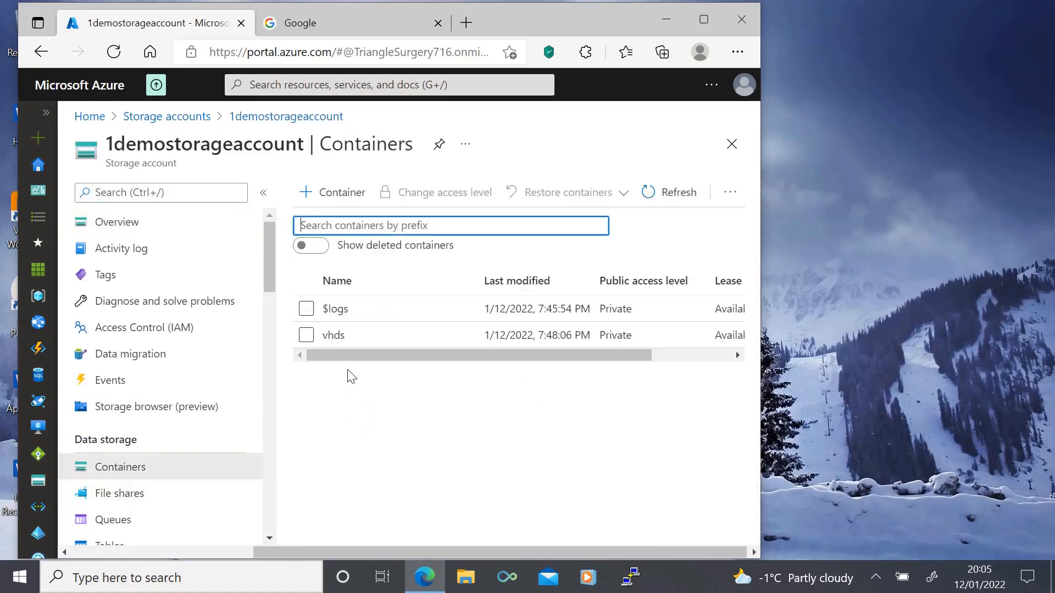
{"action": "left_click", "coordinate": [334, 336]}
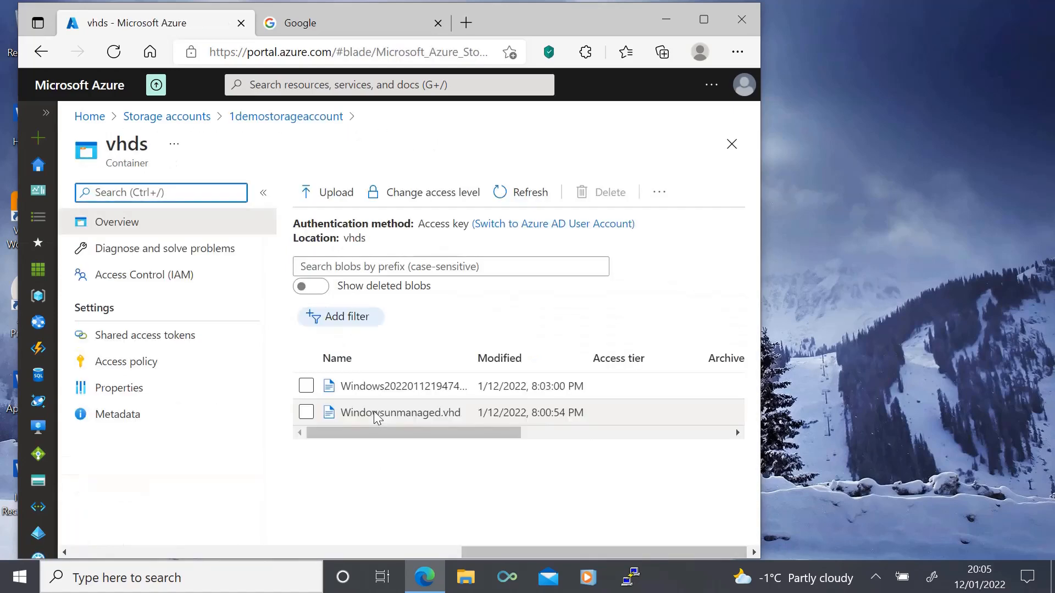
{"action": "left_click", "coordinate": [306, 387]}
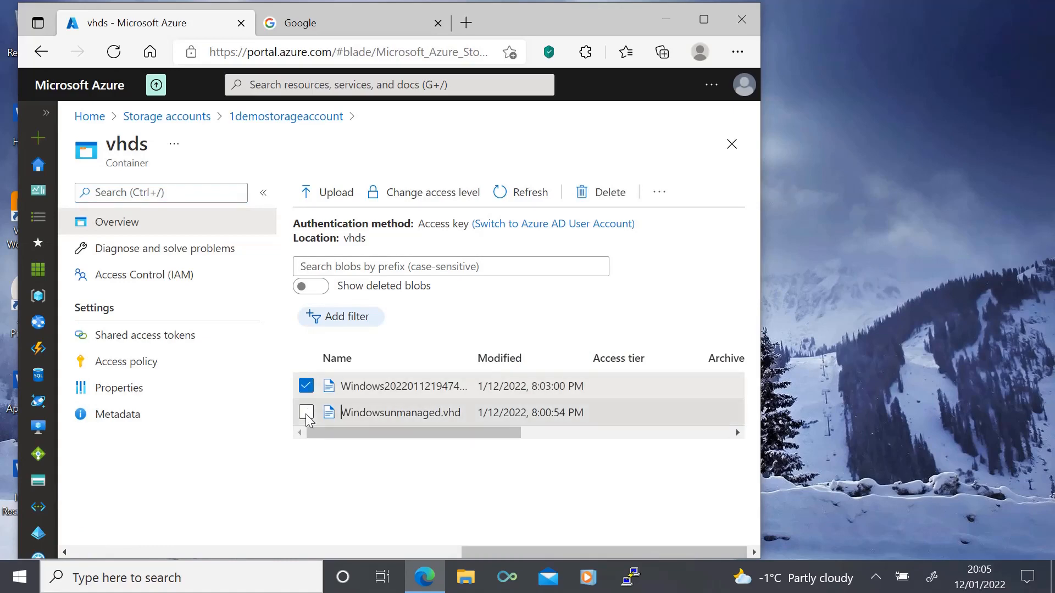
{"action": "left_click", "coordinate": [306, 413]}
{"action": "left_click", "coordinate": [601, 204]}
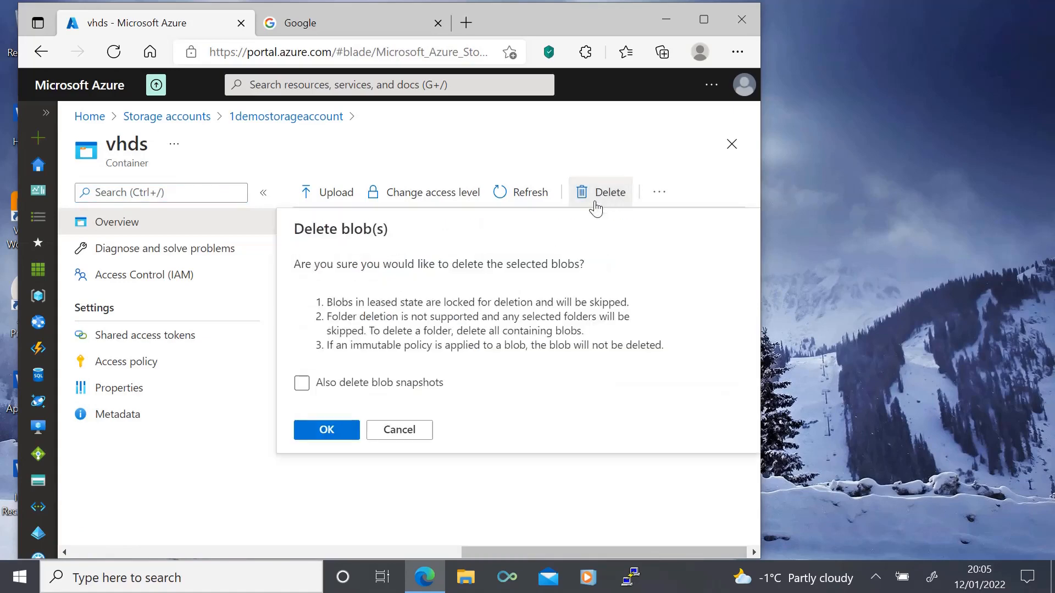
{"action": "left_click", "coordinate": [344, 430]}
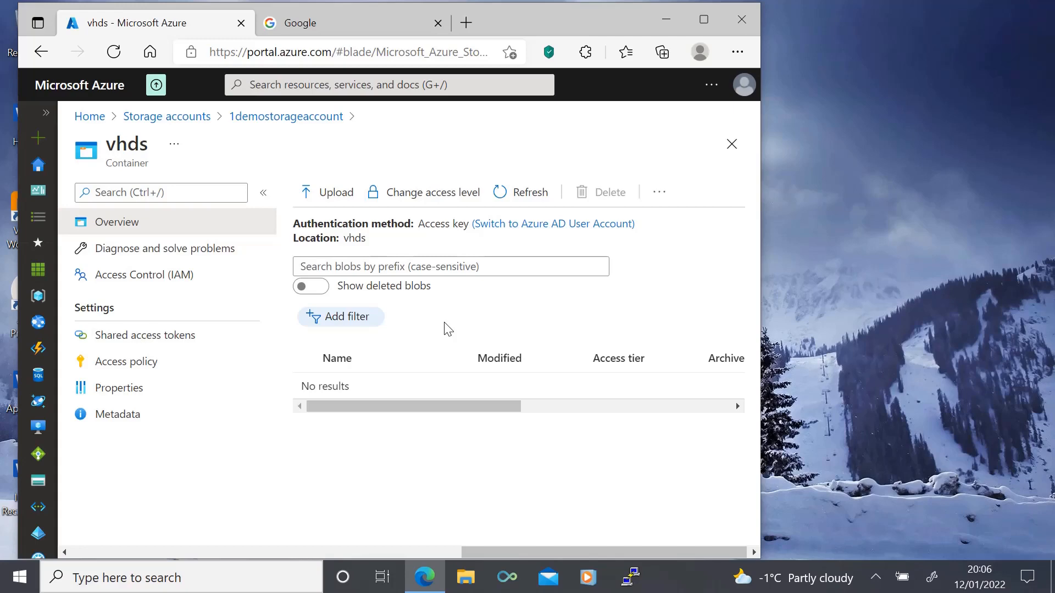
Step: Return to the list of virtual machines and open the Windows virtual machine
{"action": "left_click", "coordinate": [46, 119]}
{"action": "left_click_drag", "start_coordinate": [77, 436], "coordinate": [360, 417]}
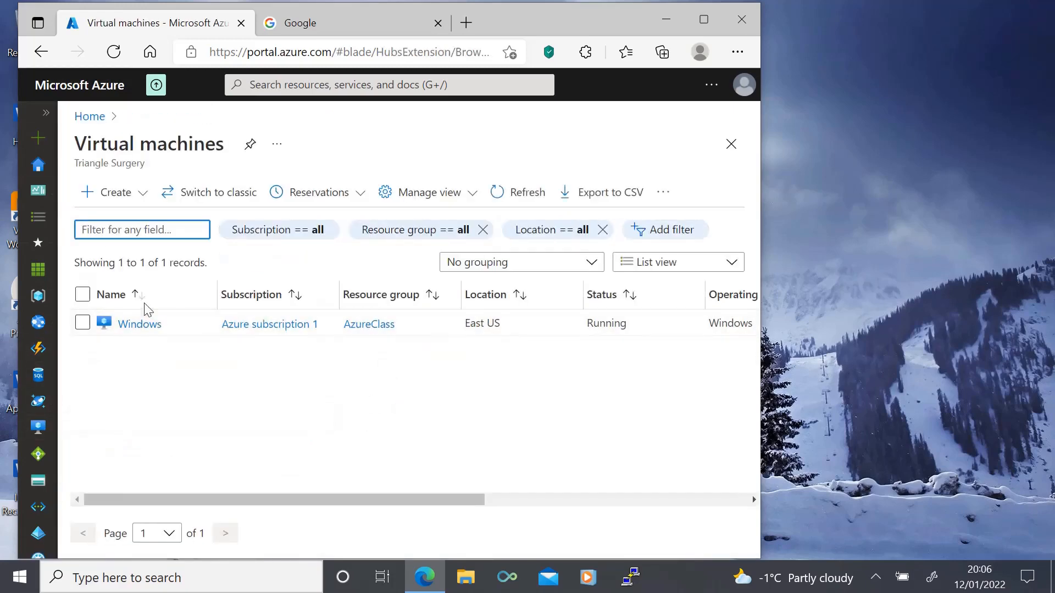
{"action": "left_click", "coordinate": [140, 324]}
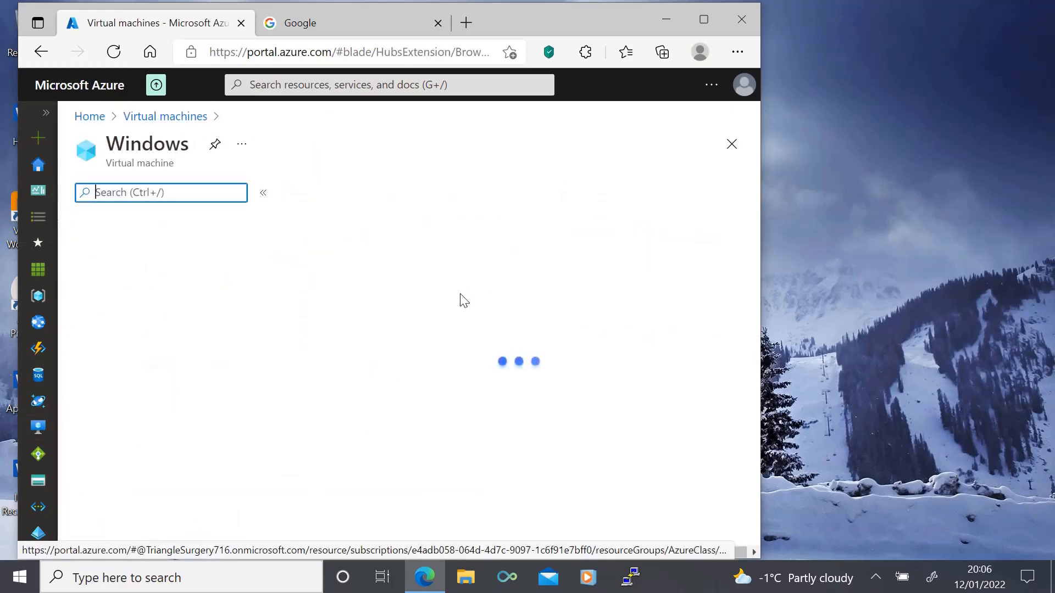